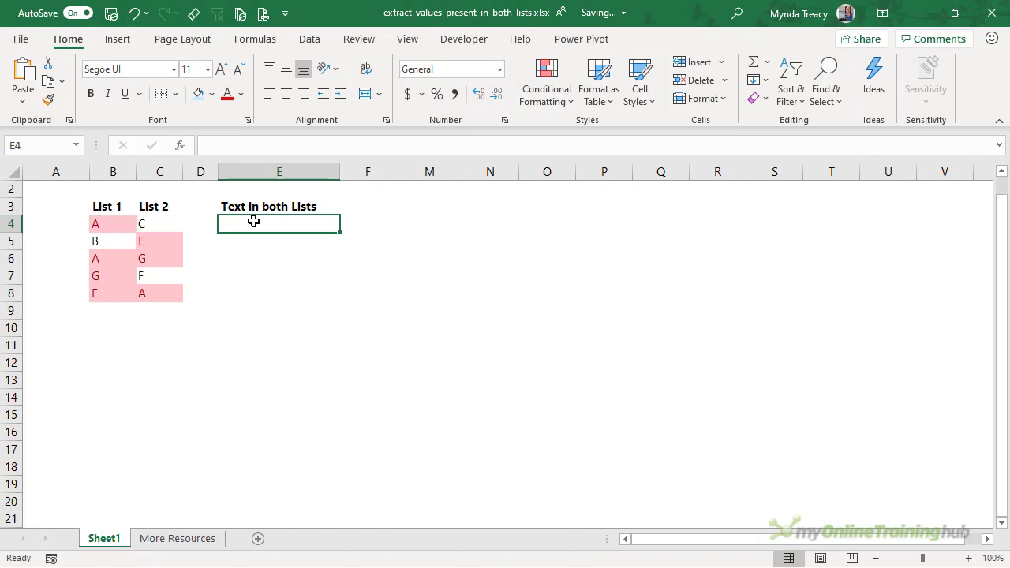
# - Show the cells covered by the named ranges List1 and List2, one after the other
pyautogui.click(76, 145)
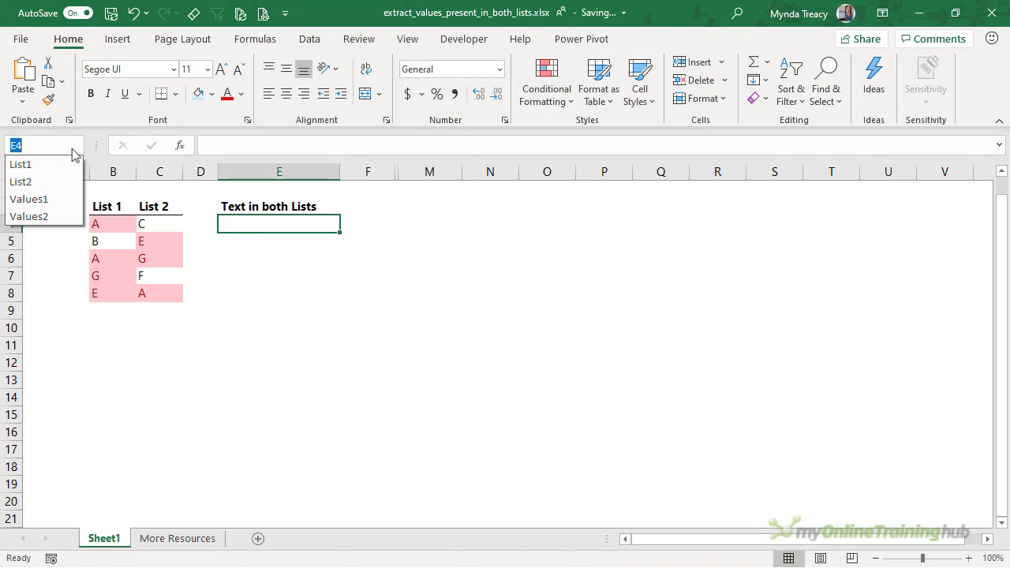
pyautogui.click(22, 162)
pyautogui.click(76, 145)
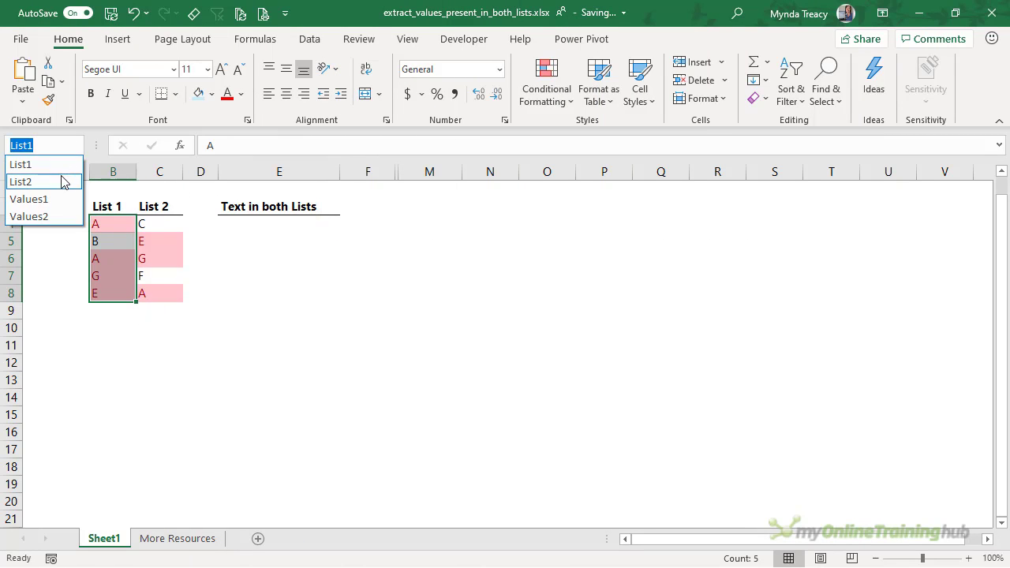
pyautogui.click(68, 180)
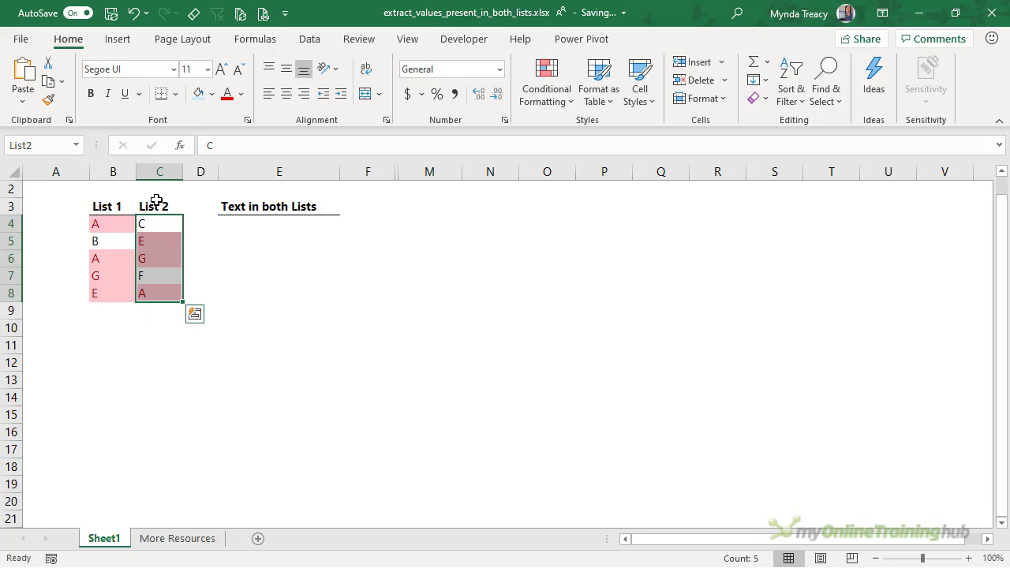
# - Enter =FILTER(List1,COUNTIF(List2,List1)>0) in cell E4 to extract the text present in both lists
pyautogui.click(261, 224)
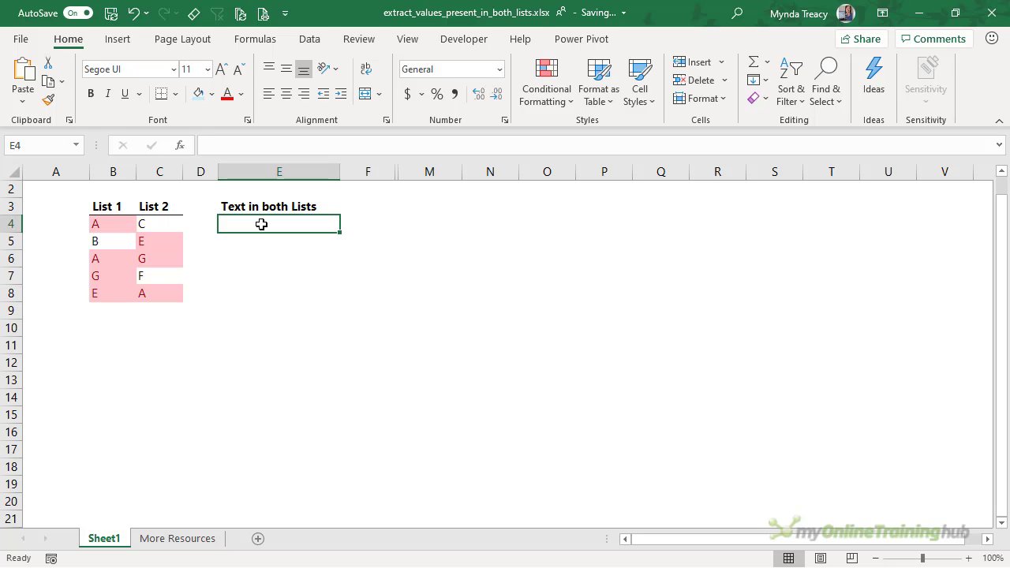
pyautogui.write('=fil')
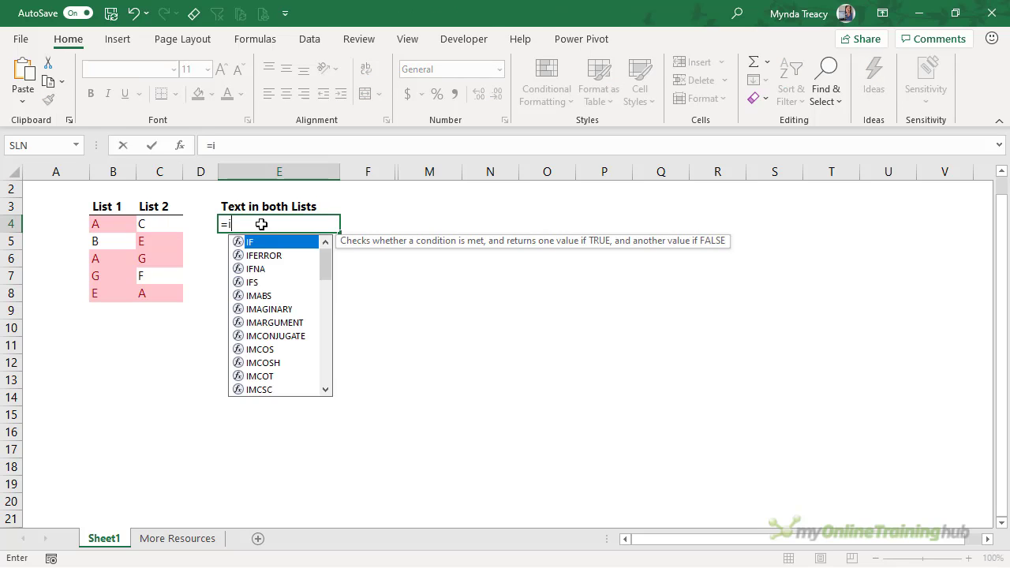
pyautogui.press('Tab')
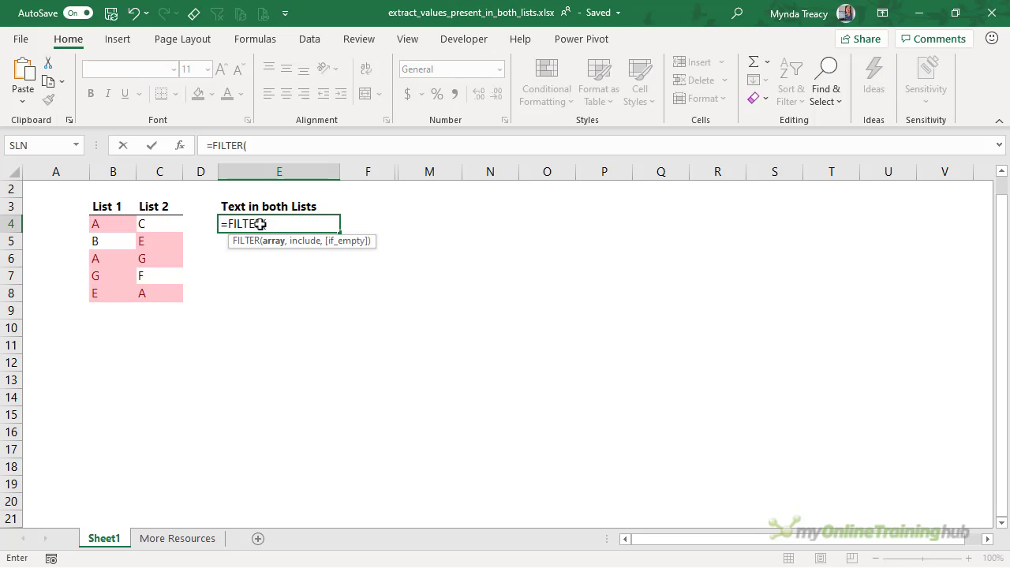
pyautogui.moveTo(123, 221); pyautogui.dragTo(108, 292)
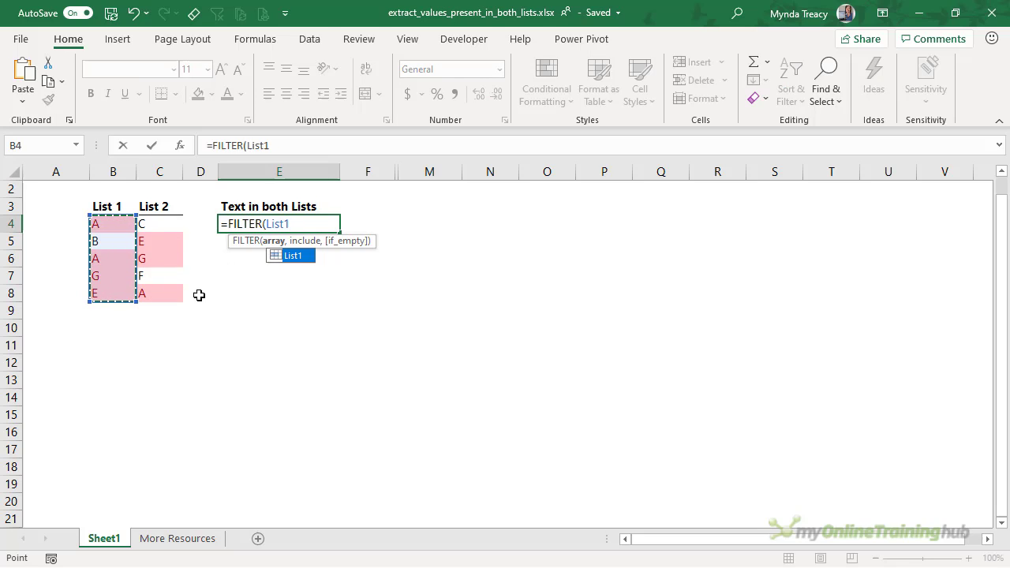
pyautogui.write(',')
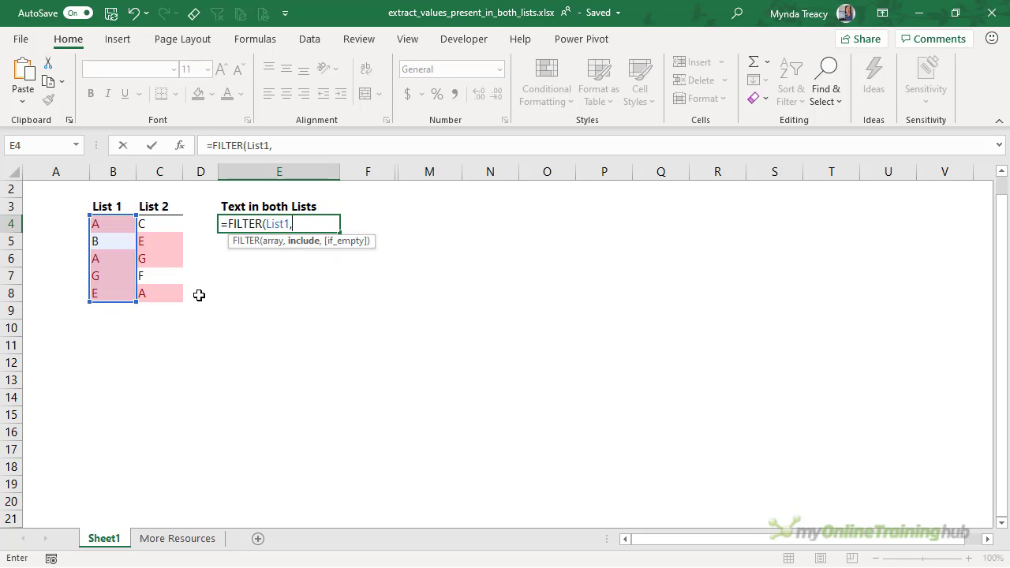
pyautogui.write('countif')
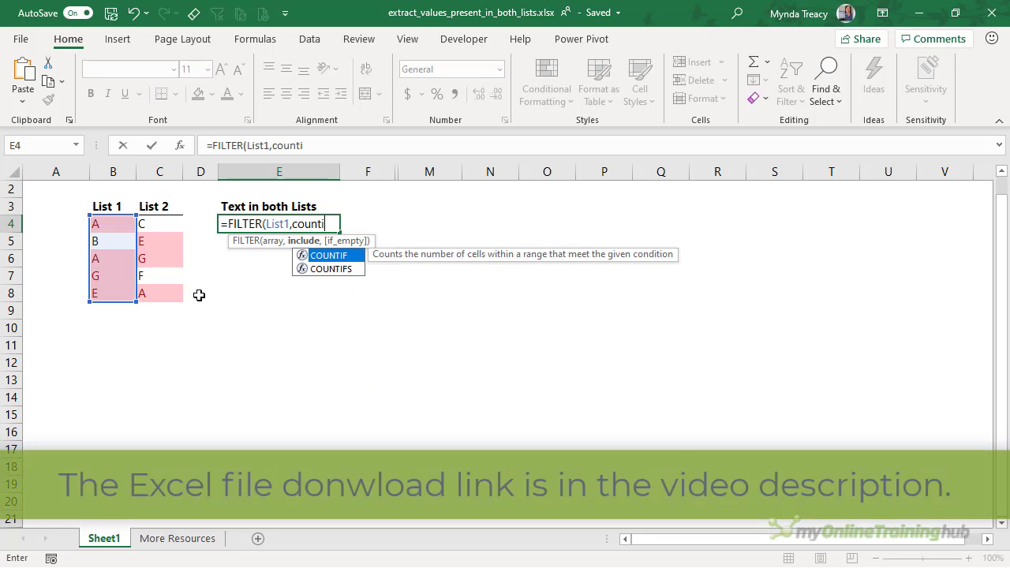
pyautogui.press('Tab')
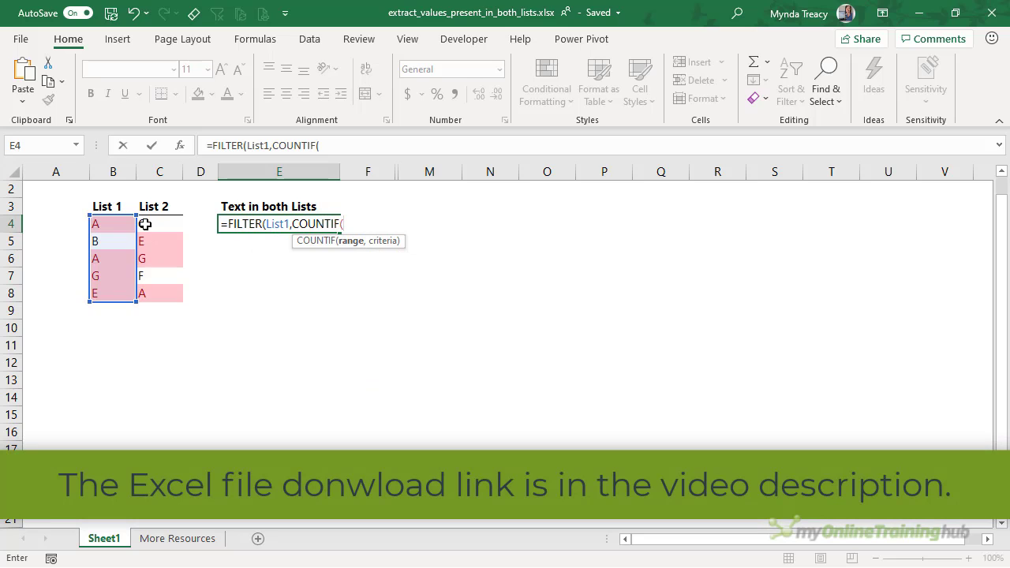
pyautogui.moveTo(142, 223); pyautogui.dragTo(142, 297)
pyautogui.write(',')
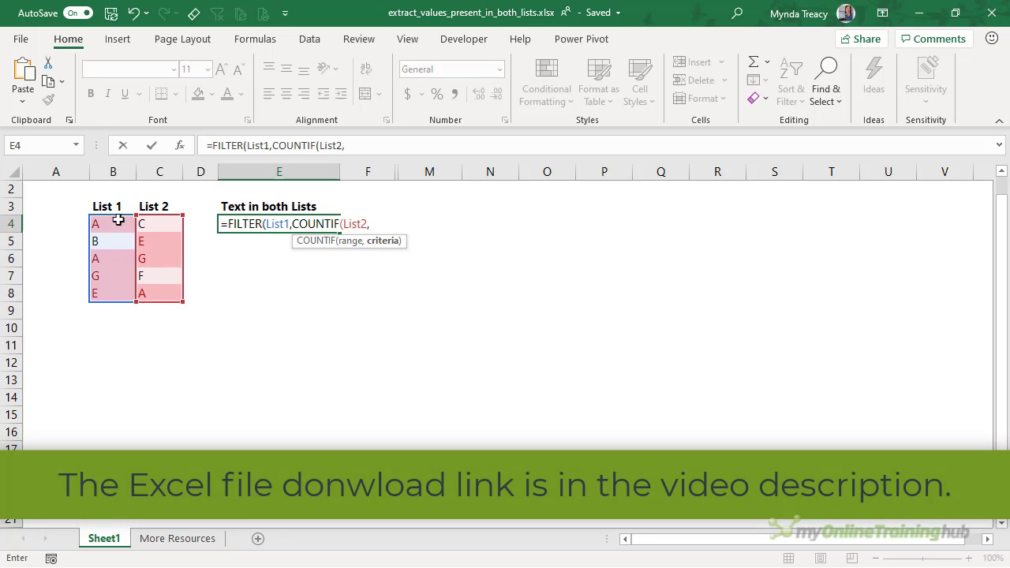
pyautogui.moveTo(111, 220); pyautogui.dragTo(120, 292)
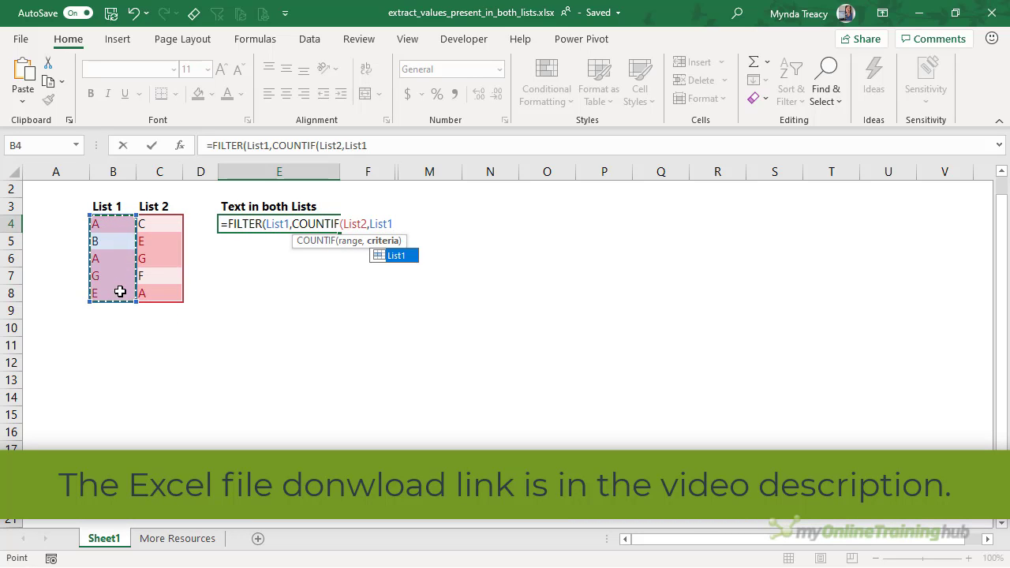
pyautogui.write(')>')
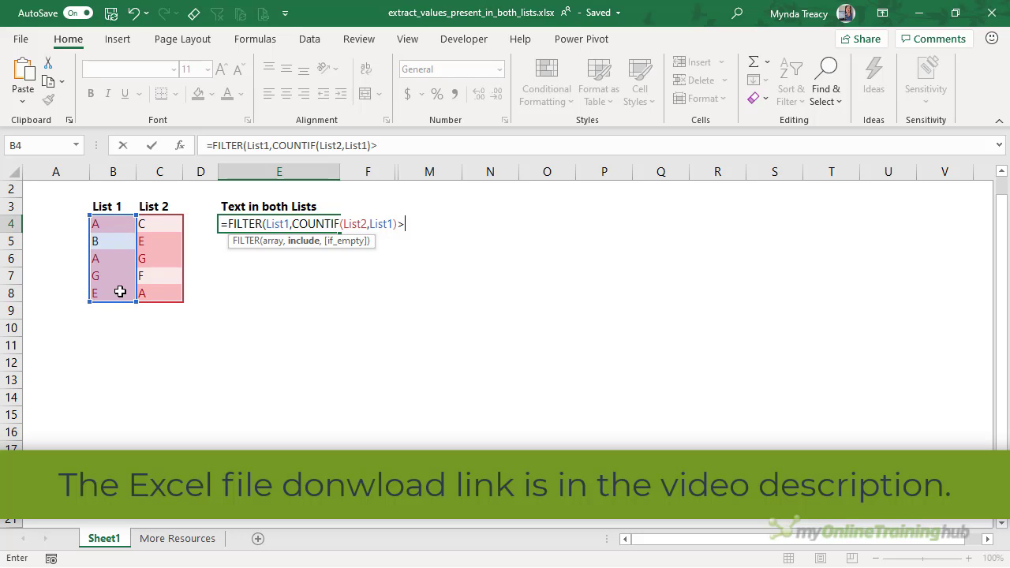
pyautogui.write('0')
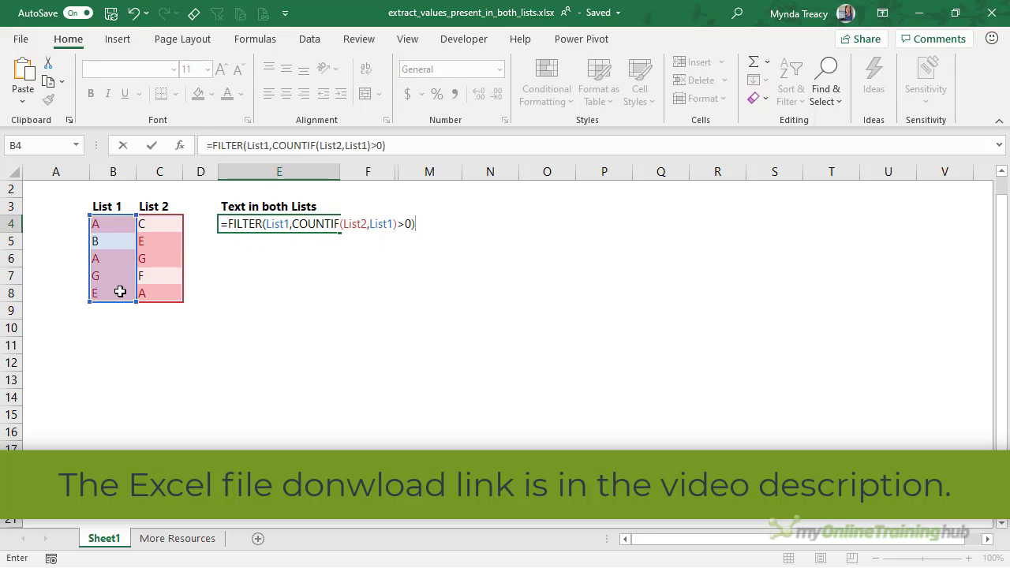
pyautogui.press('Return')
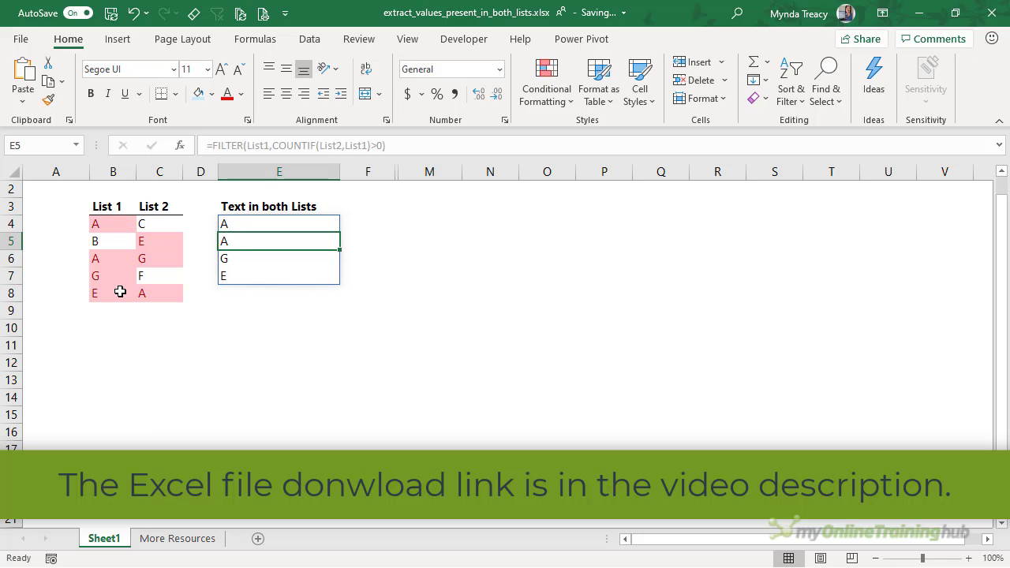
# - Wrap the FILTER formula in E4 in UNIQUE to remove duplicates, making it =UNIQUE(FILTER(List1,COUNTIF(List2,List1)>0))
pyautogui.press('Down')
pyautogui.press('Up')
pyautogui.press('Up')
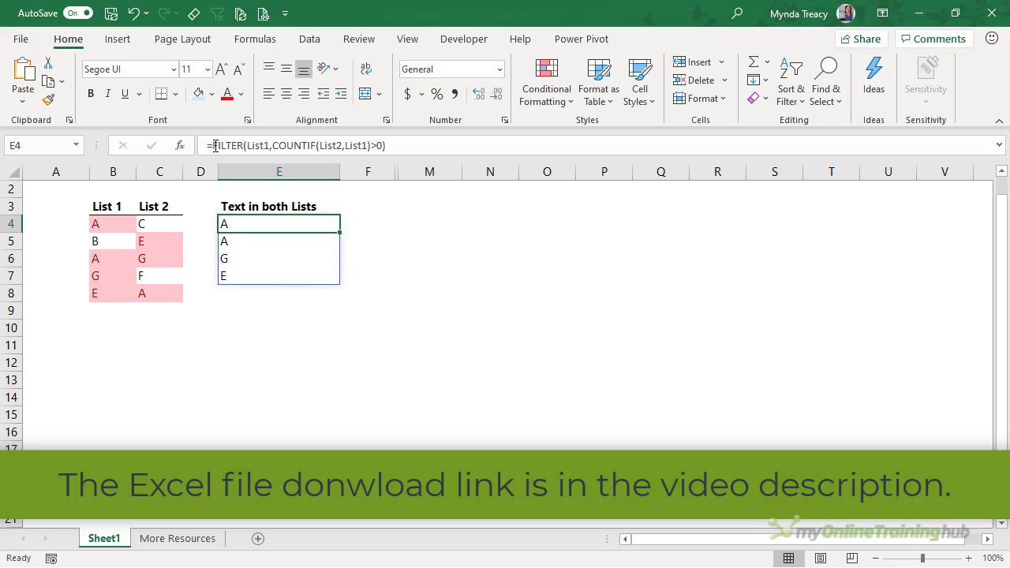
pyautogui.press('F2')
pyautogui.press('Home')
pyautogui.press('Right')
pyautogui.write('uni')
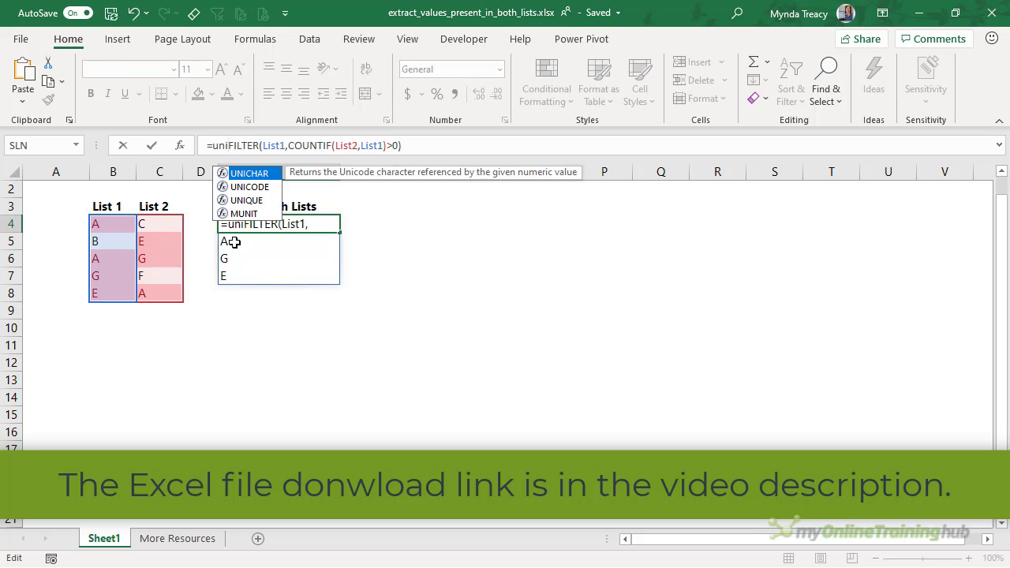
pyautogui.press('Down')
pyautogui.press('Down')
pyautogui.press('Tab')
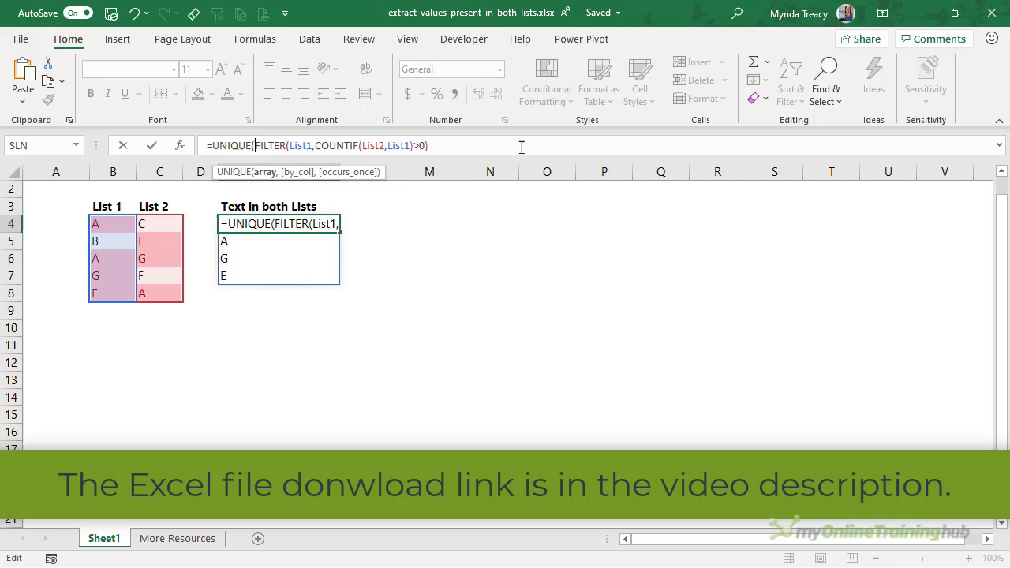
pyautogui.press('End')
pyautogui.write(')')
pyautogui.press('Return')
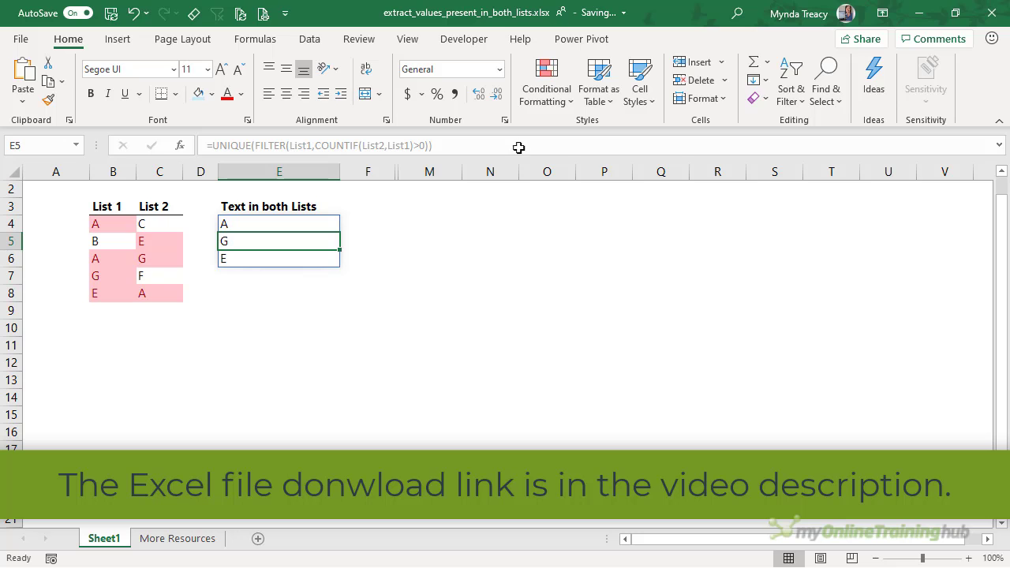
# - Wrap the E4 formula in SORT so the extracted text is ordered: =SORT(UNIQUE(FILTER(List1,COUNTIF(List2,List1)>0)))
pyautogui.click(331, 226)
pyautogui.click(210, 146)
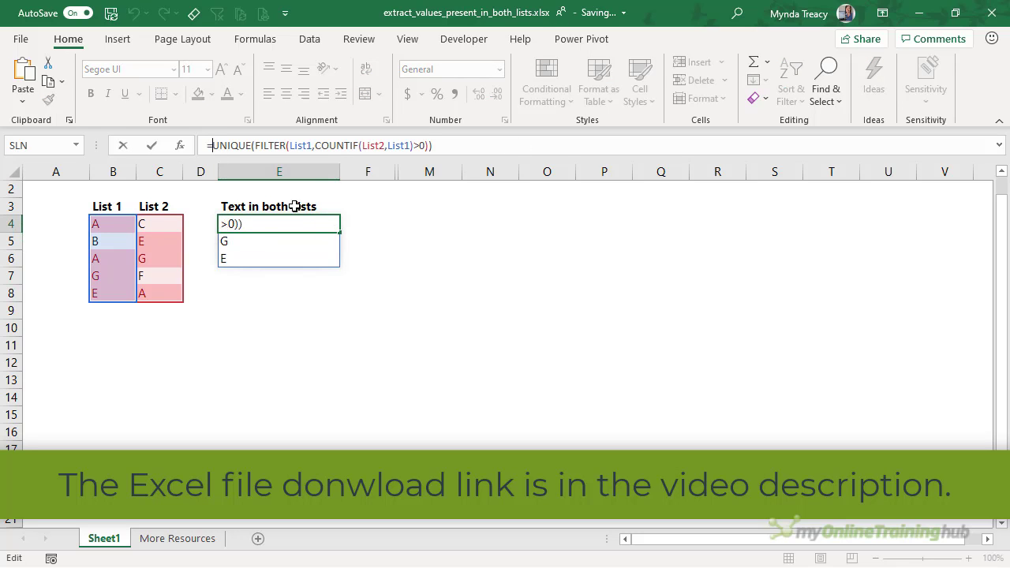
pyautogui.write('sor')
pyautogui.press('Tab')
pyautogui.press('End')
pyautogui.write(')')
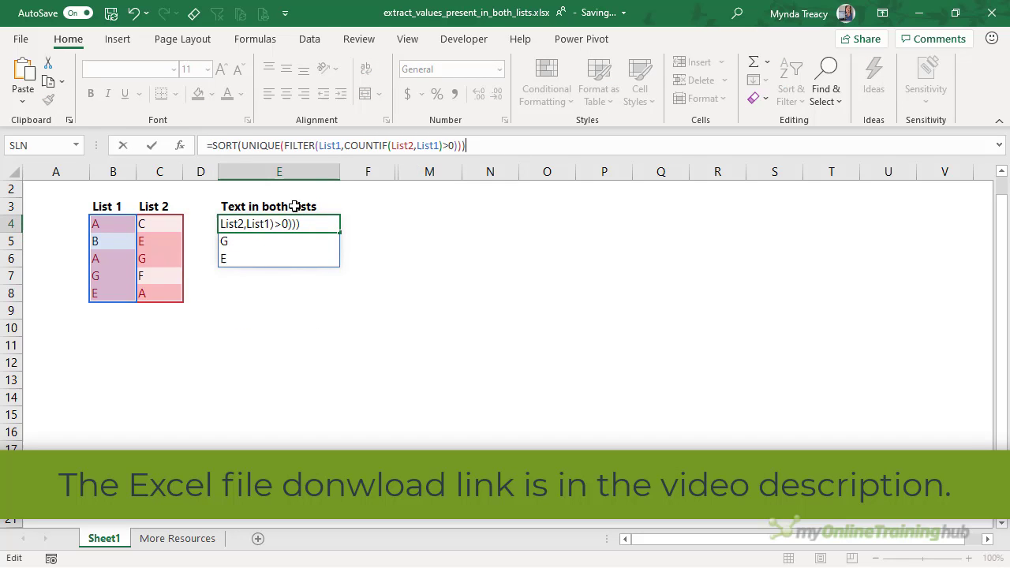
pyautogui.press('Return')
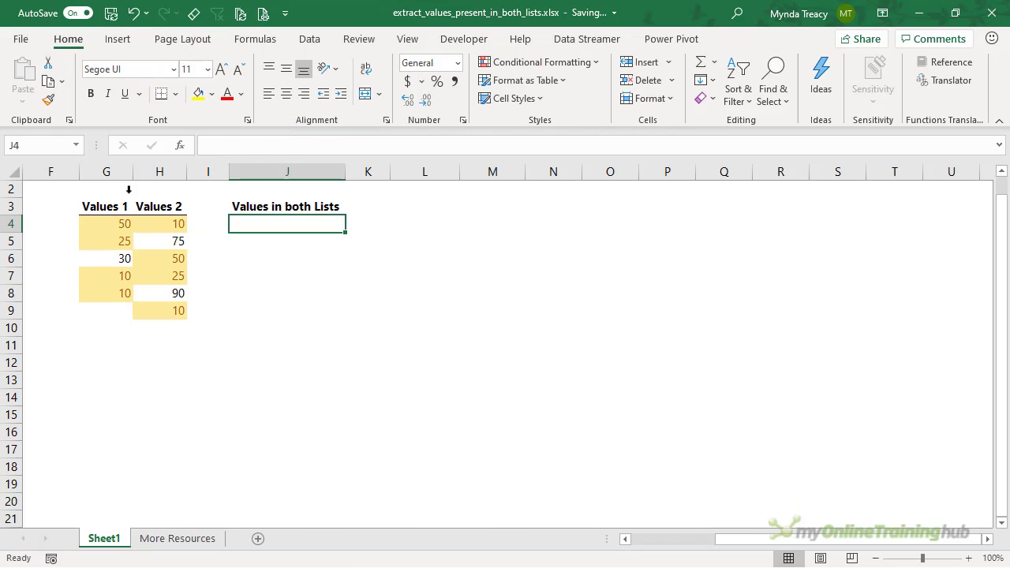
# - Show the cells covered by the named ranges Values1 and Values2, one after the other
pyautogui.click(76, 146)
pyautogui.click(35, 199)
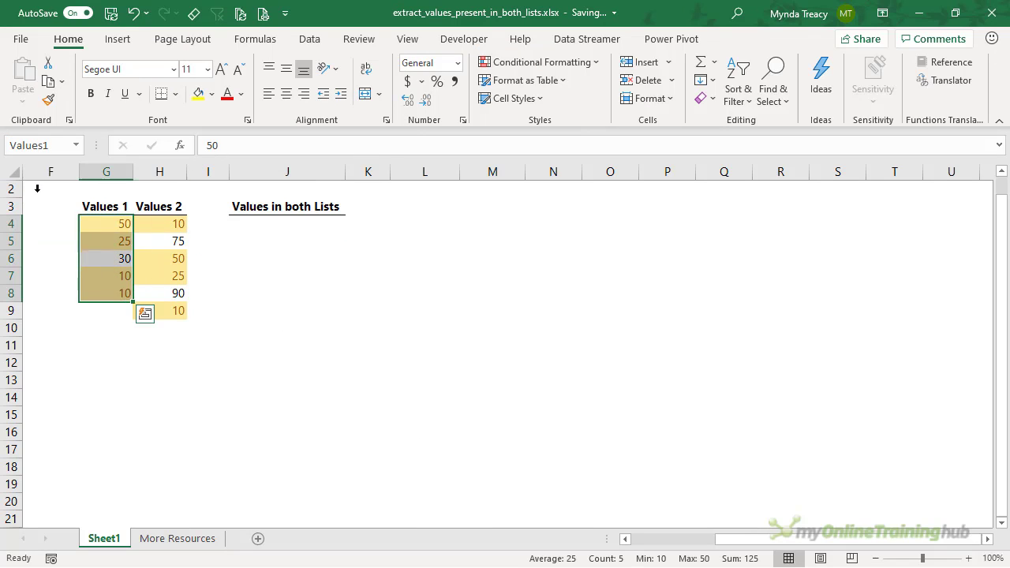
pyautogui.click(76, 146)
pyautogui.click(39, 216)
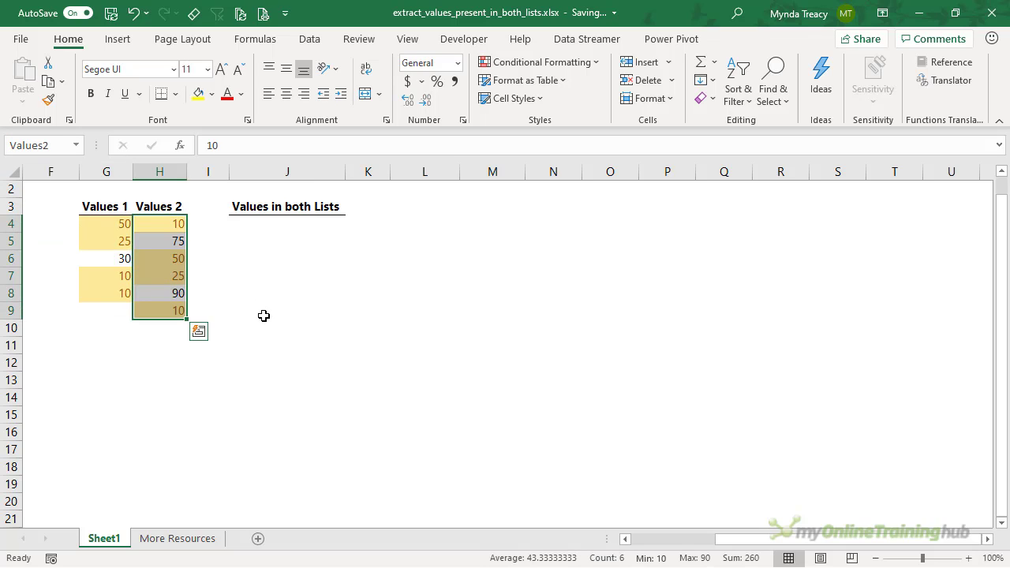
# - Enter =FILTER(Values1,COUNTIF(Values2,Values1)>0) in cell J4 to extract the numbers present in both value lists
pyautogui.click(270, 227)
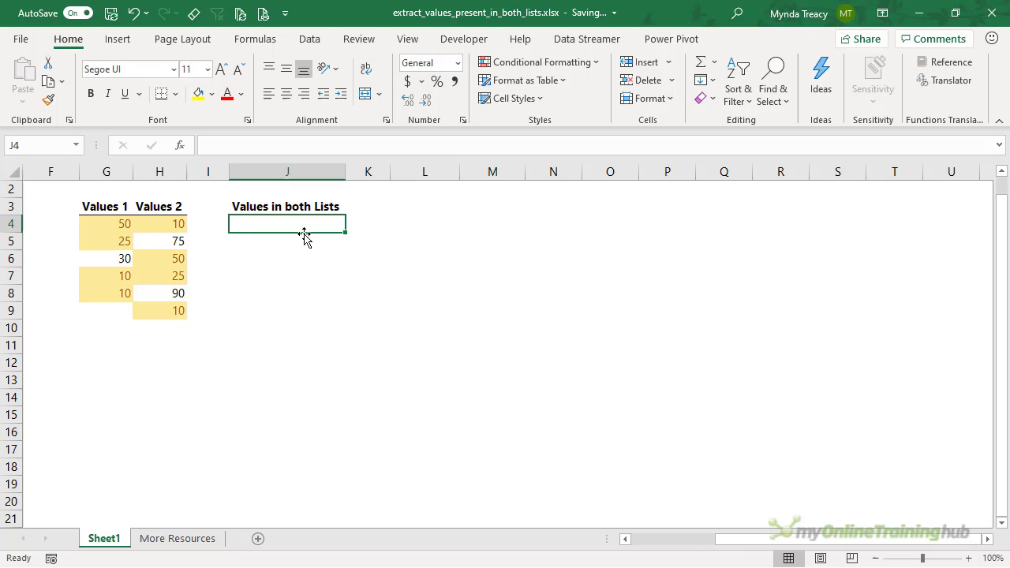
pyautogui.write('=filter(')
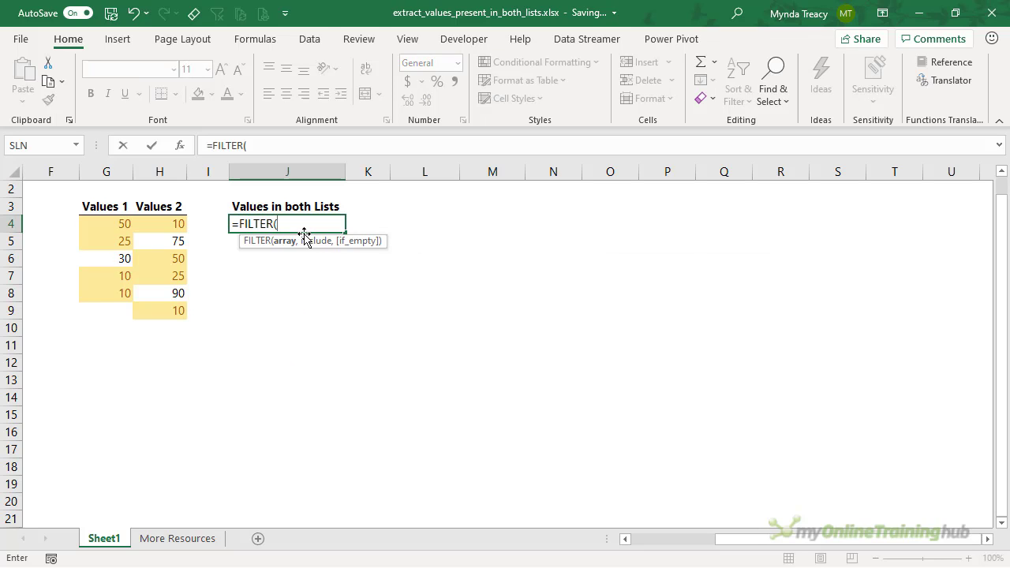
pyautogui.moveTo(128, 224); pyautogui.dragTo(123, 293)
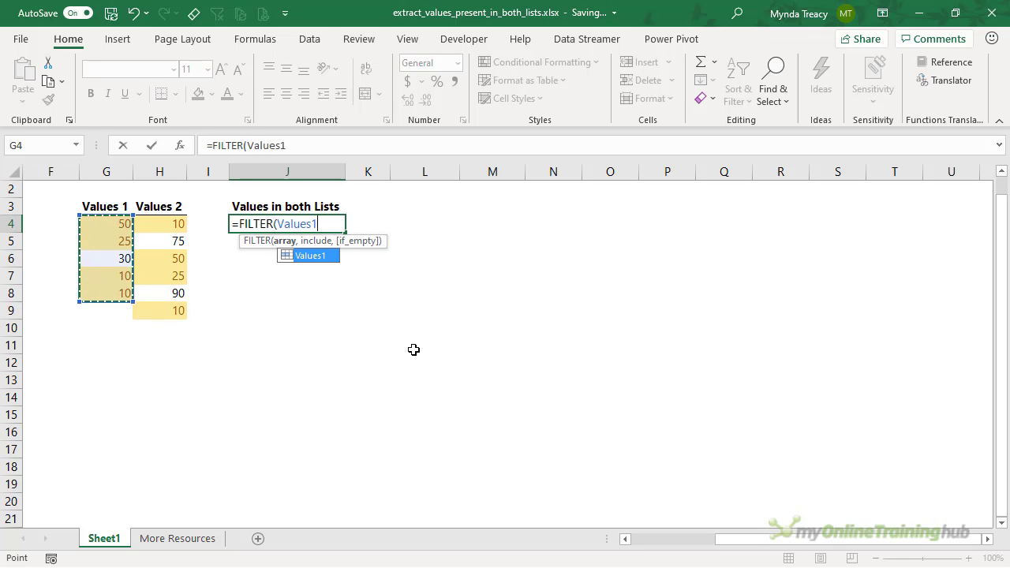
pyautogui.write(',')
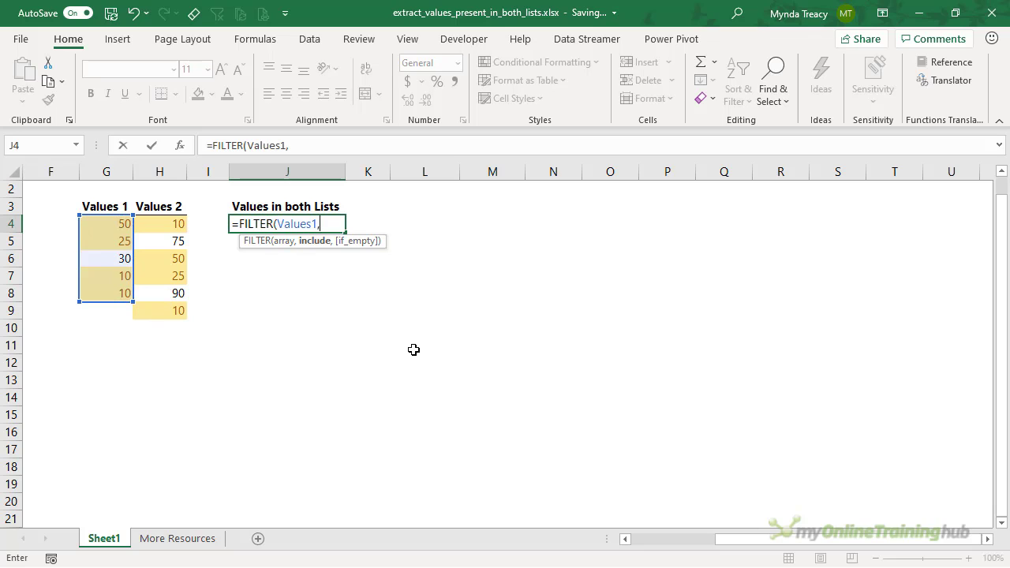
pyautogui.write('countif')
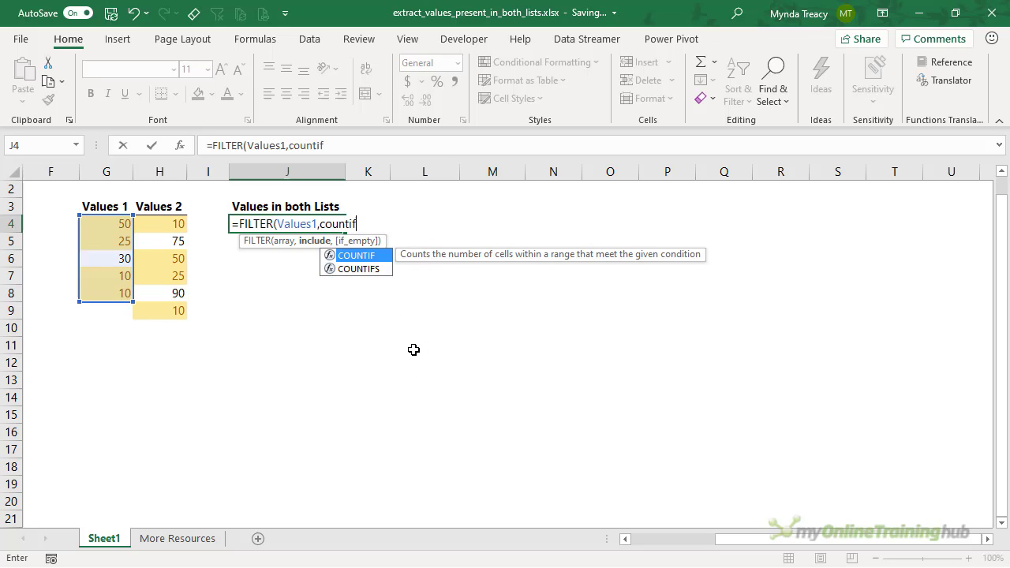
pyautogui.press('Tab')
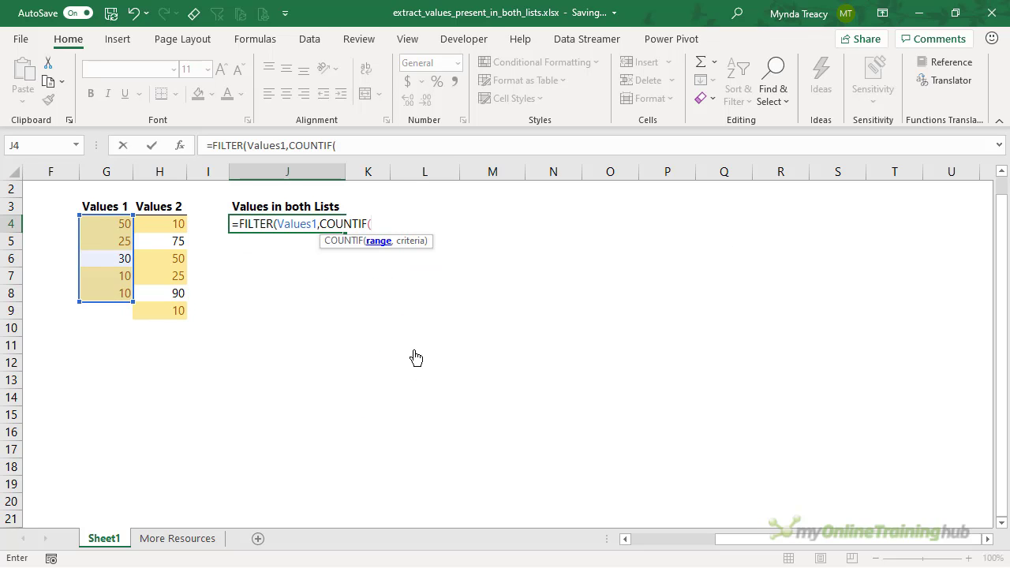
pyautogui.moveTo(172, 227); pyautogui.dragTo(142, 311)
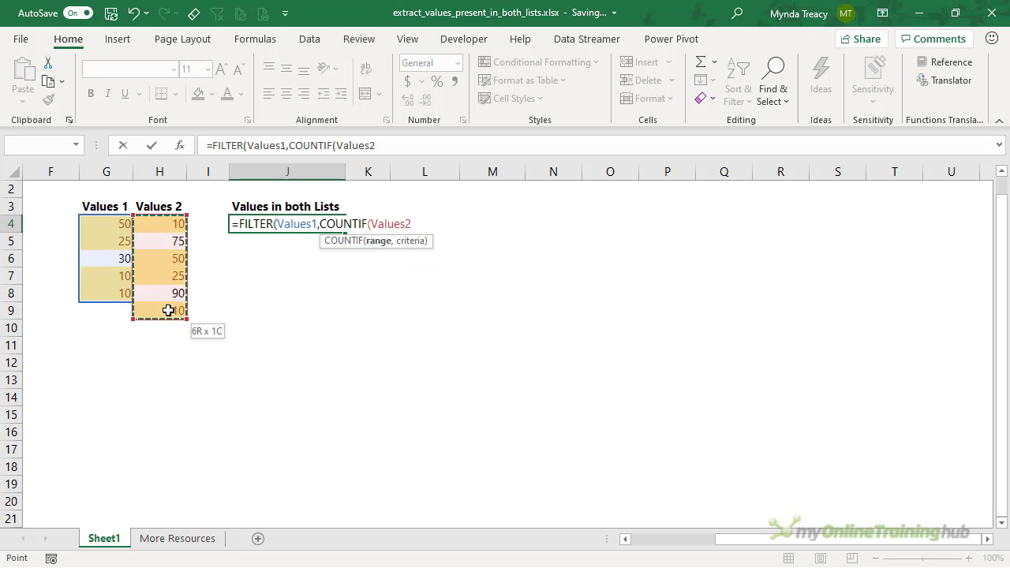
pyautogui.write(',')
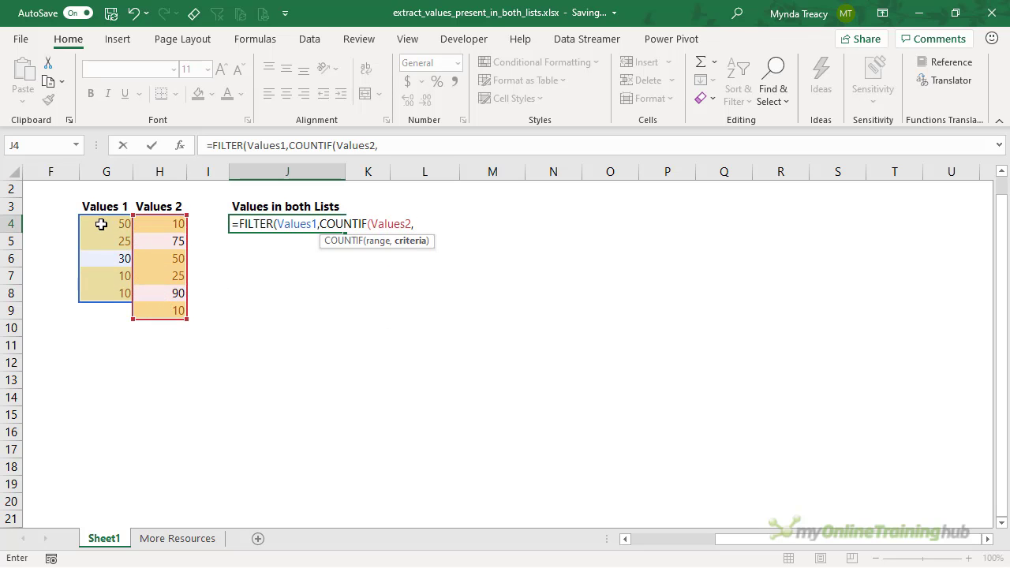
pyautogui.moveTo(101, 224); pyautogui.dragTo(108, 293)
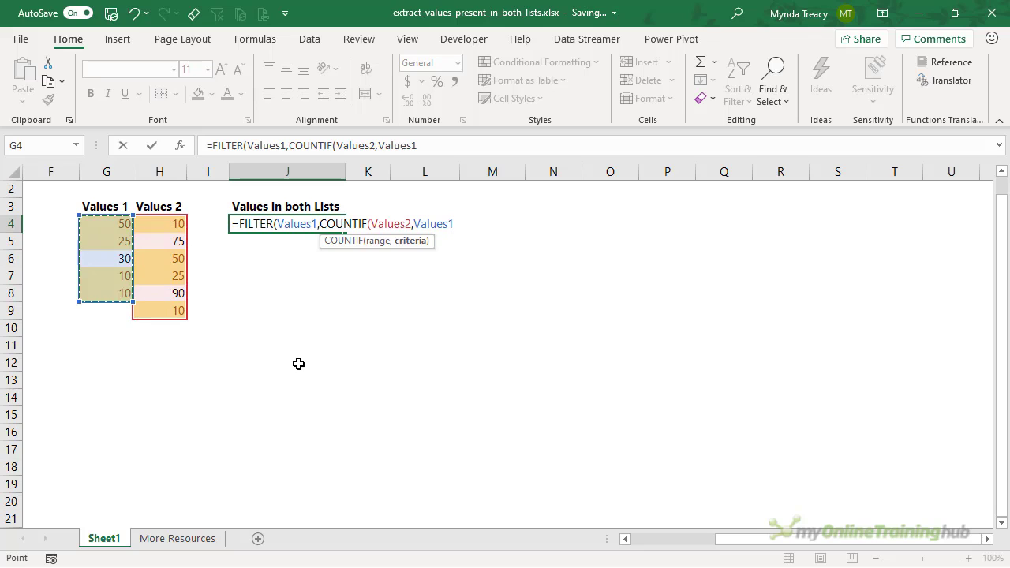
pyautogui.write(')>0')
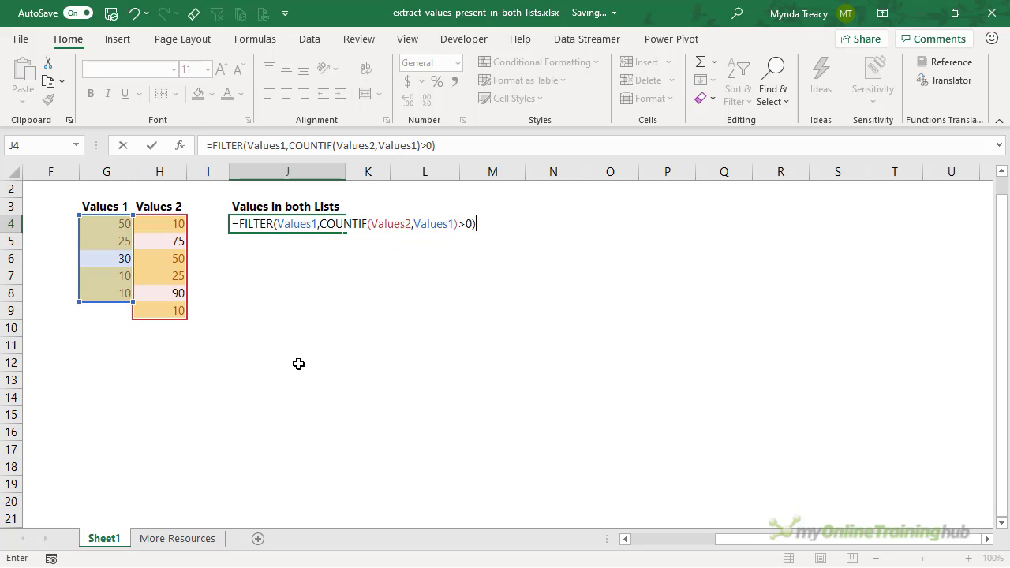
pyautogui.press('Return')
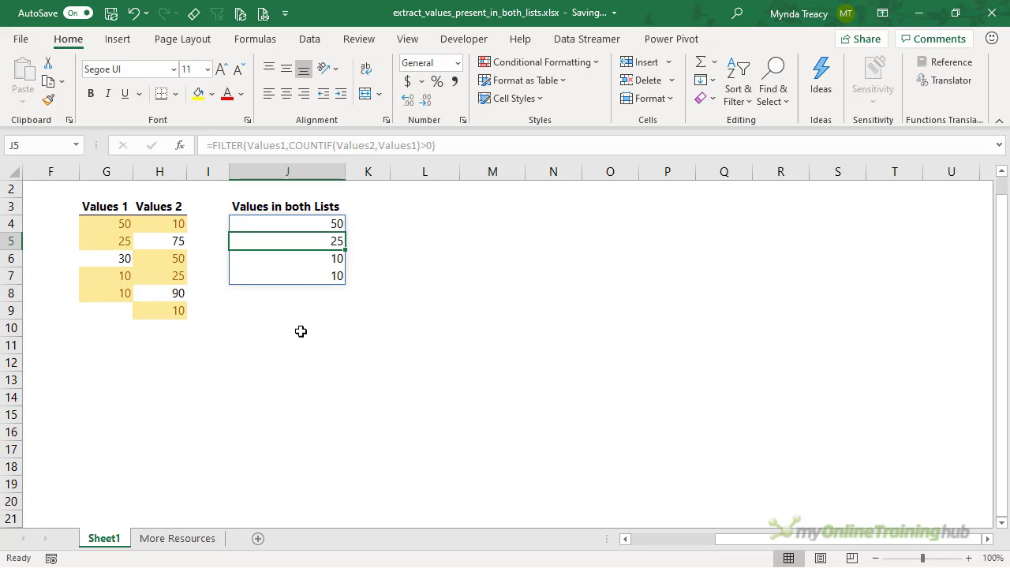
pyautogui.click(305, 277)
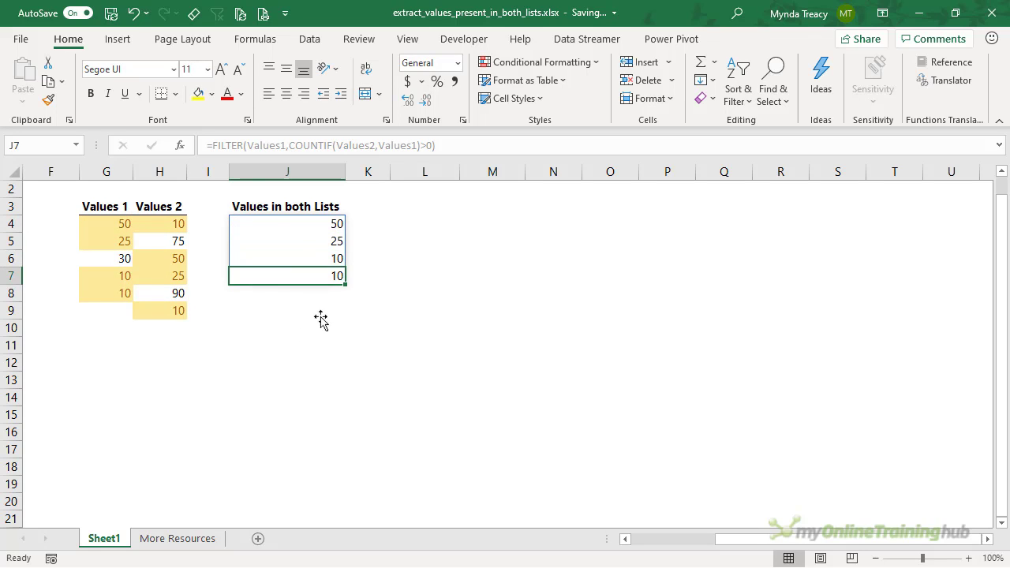
pyautogui.click(323, 258)
pyautogui.click(320, 272)
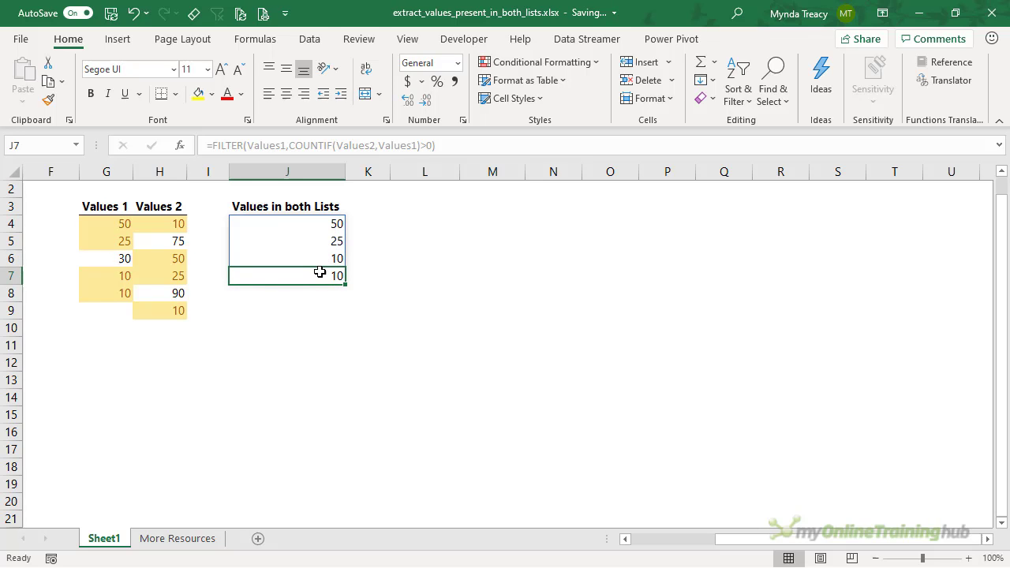
# - Wrap the FILTER formula in J4 in UNIQUE to remove duplicates, making it =UNIQUE(FILTER(Values1,COUNTIF(Values2,Values1)>0))
pyautogui.click(320, 224)
pyautogui.click(218, 149)
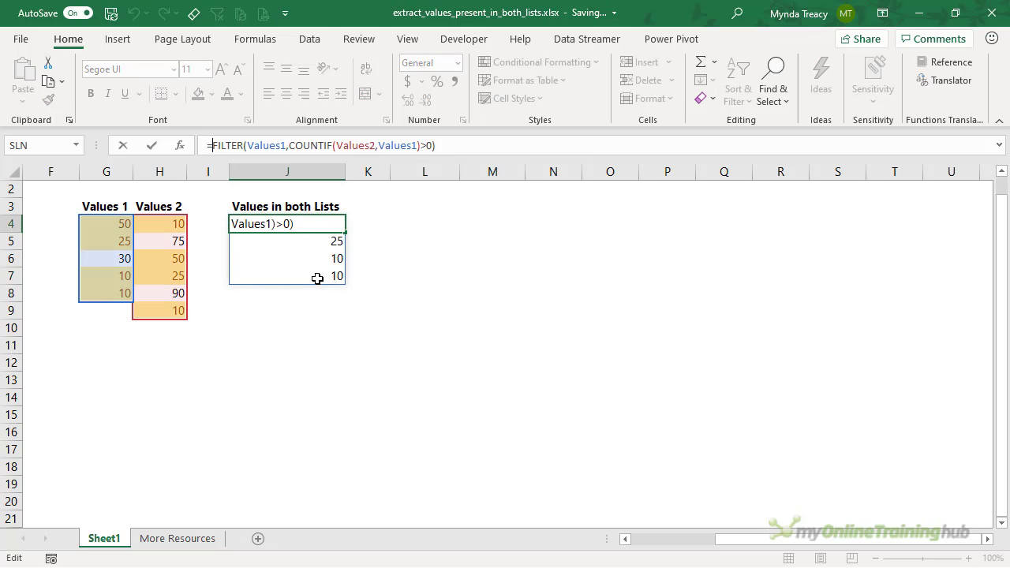
pyautogui.write('uniq')
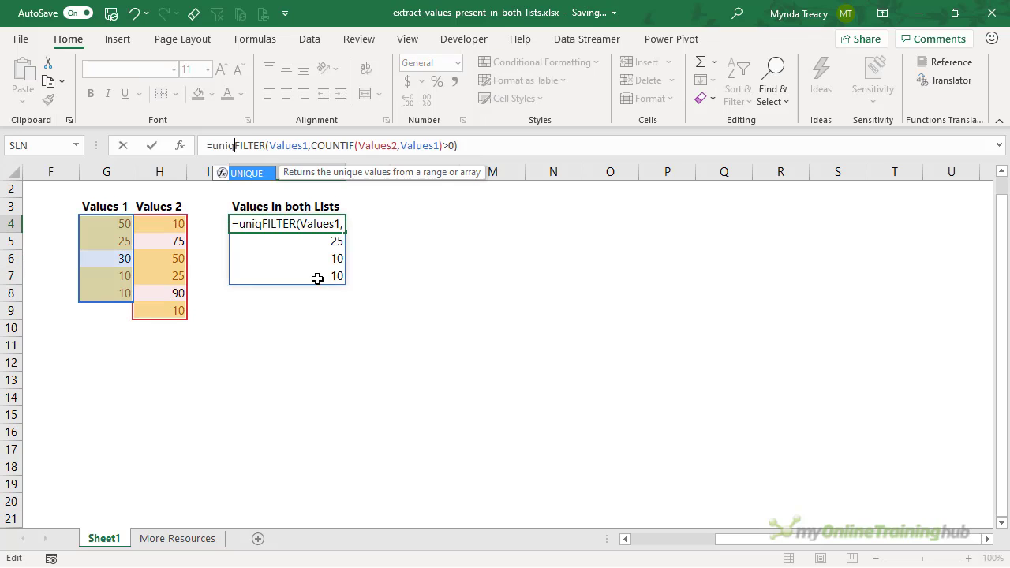
pyautogui.press('Tab')
pyautogui.press('End')
pyautogui.write(')')
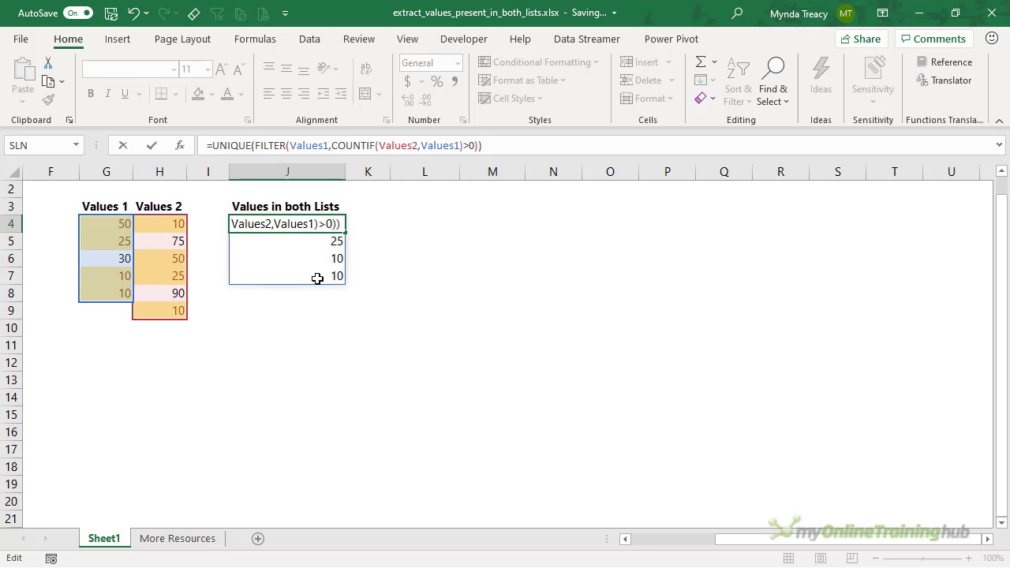
# - Wrap the J4 formula in SORT so the extracted numbers are ordered: =SORT(UNIQUE(FILTER(Values1,COUNTIF(Values2,Values1)>0)))
pyautogui.write('sor')
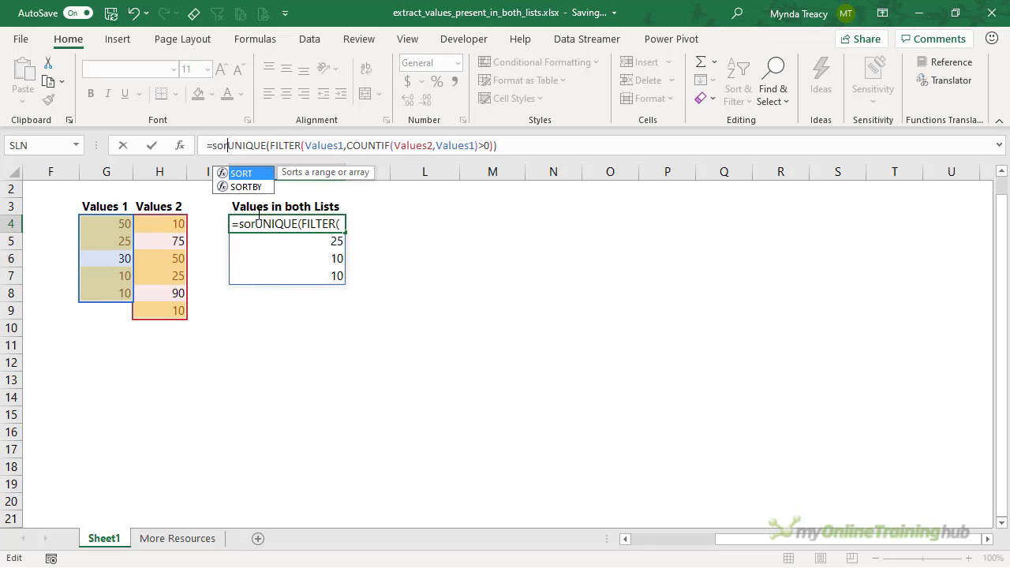
pyautogui.press('Tab')
pyautogui.press('End')
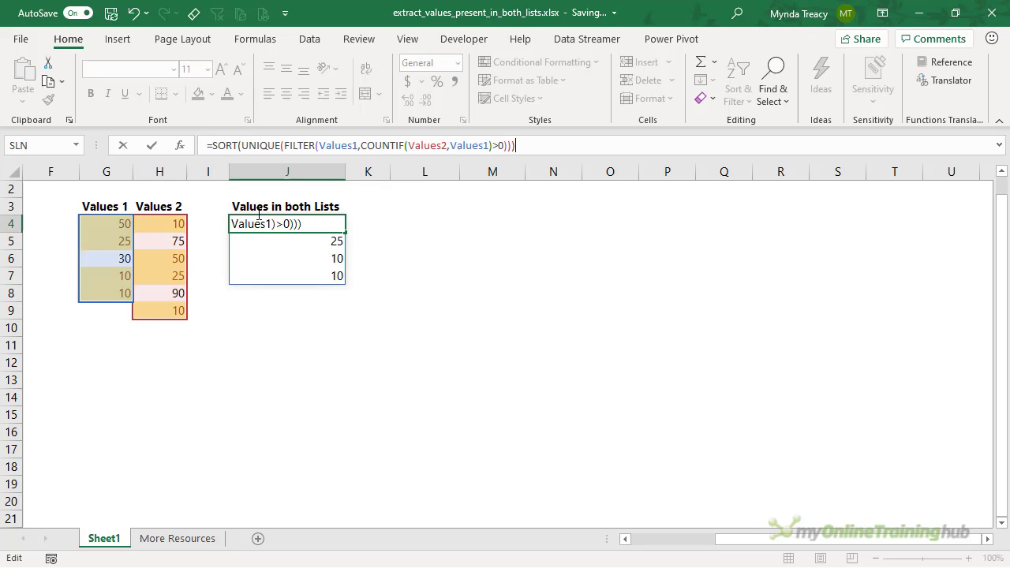
pyautogui.press('Return')
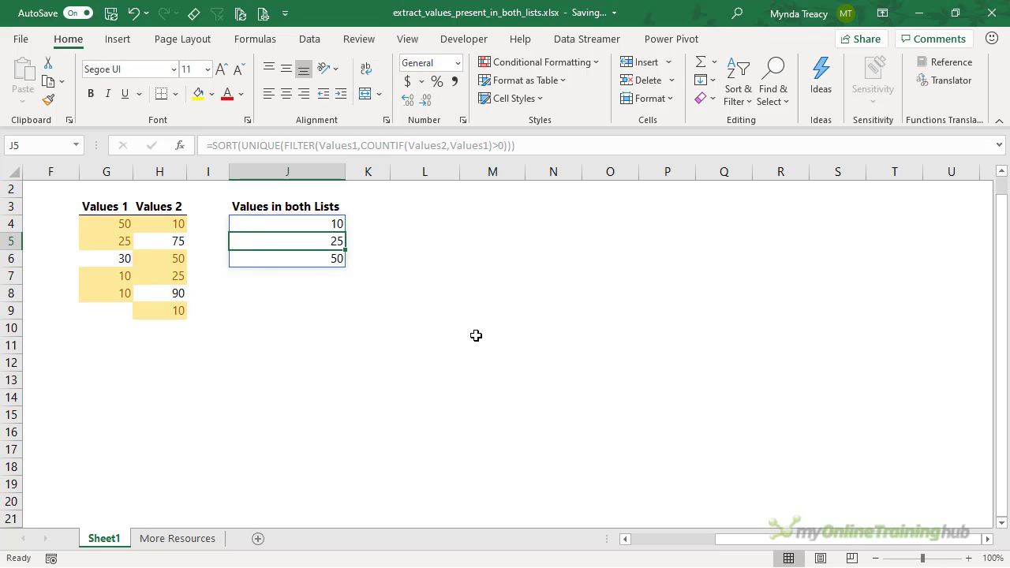
pyautogui.press('Up')
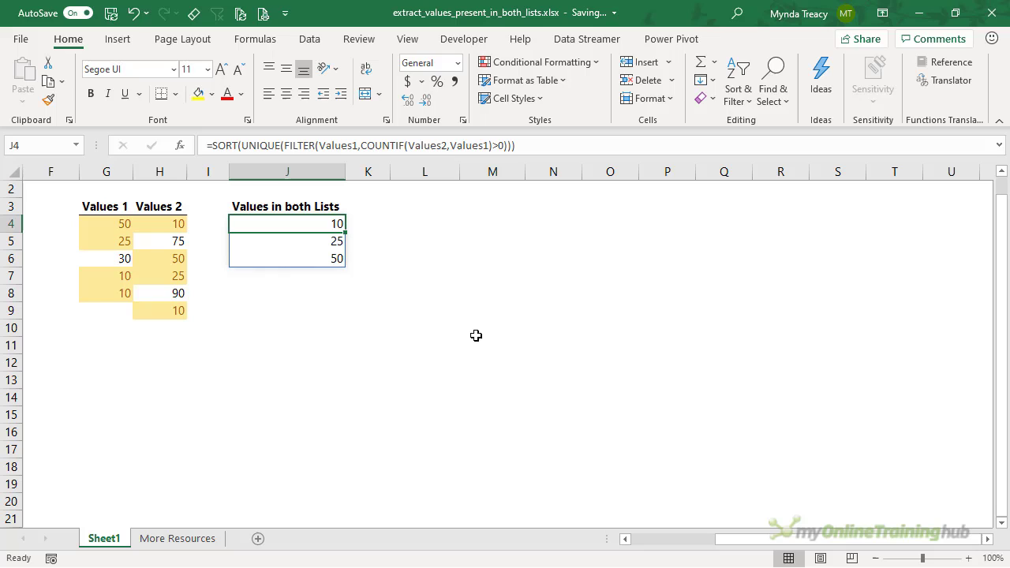
# - Begin a formula in cell L4 with =INDEX(Values1,SMALL(IF( using the Values 1 list as the INDEX array
pyautogui.click(427, 226)
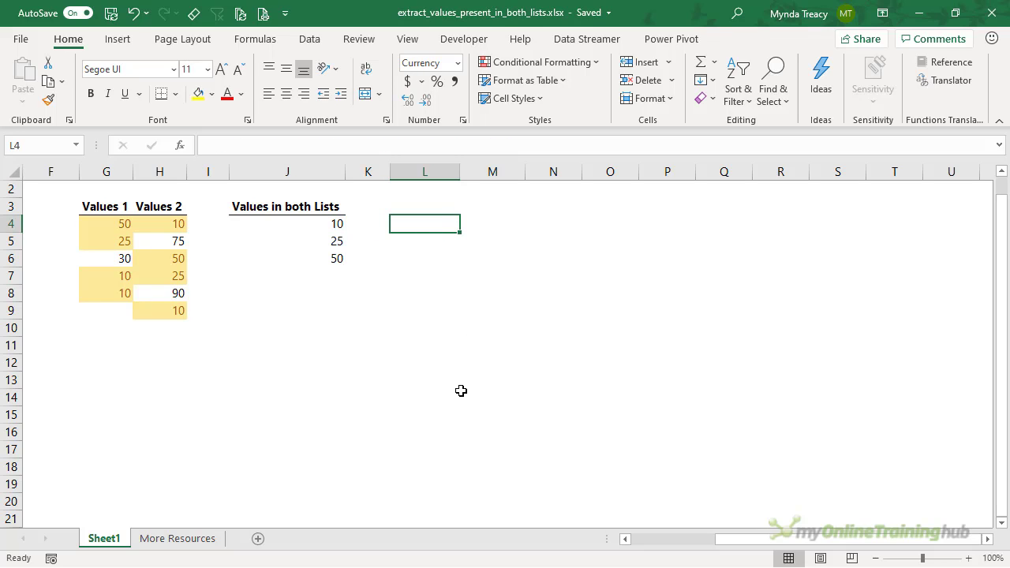
pyautogui.write('=in')
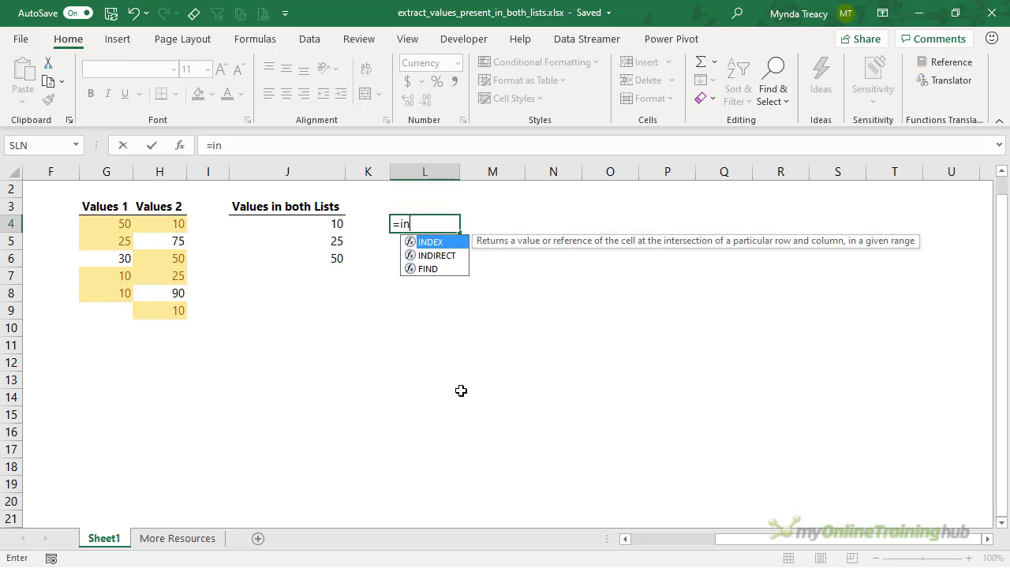
pyautogui.press('Tab')
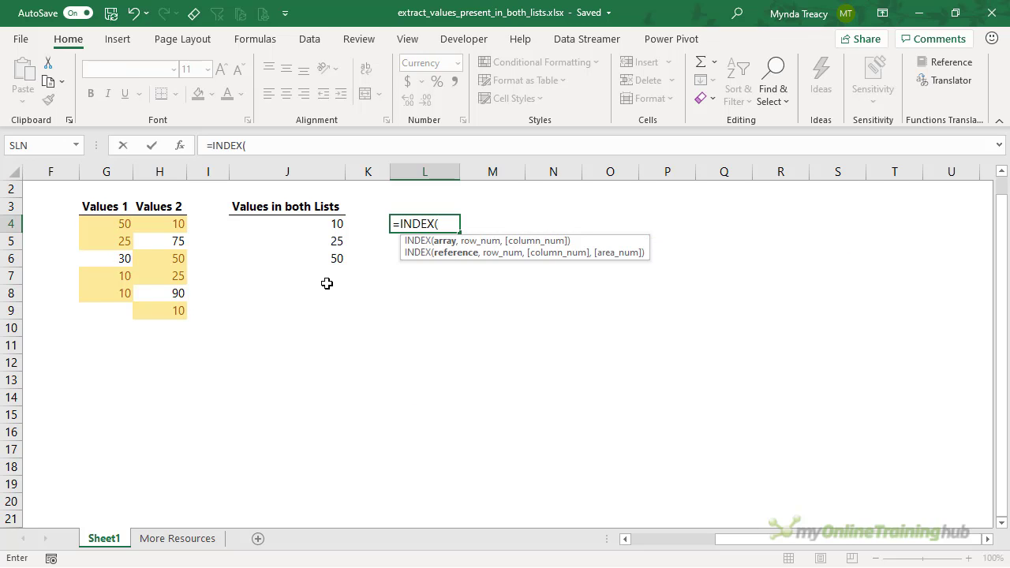
pyautogui.moveTo(127, 226); pyautogui.dragTo(110, 291)
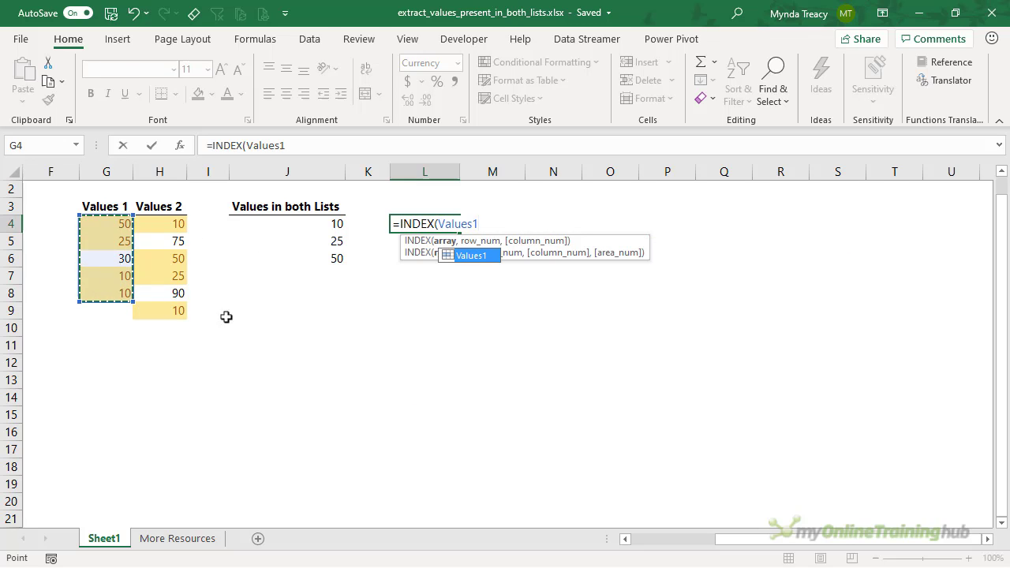
pyautogui.write(',sm')
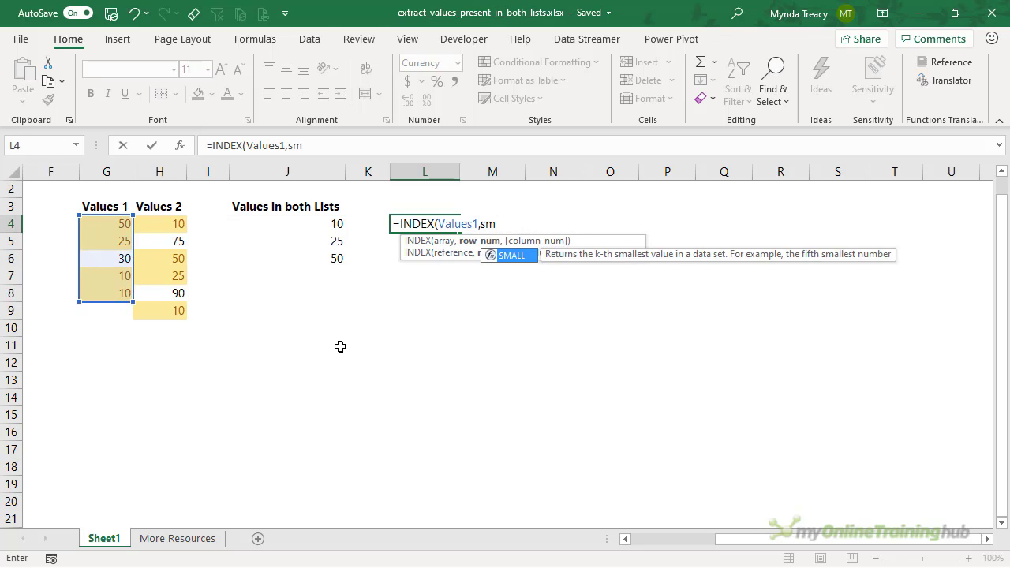
pyautogui.press('Tab')
pyautogui.write('i')
pyautogui.press('Tab')
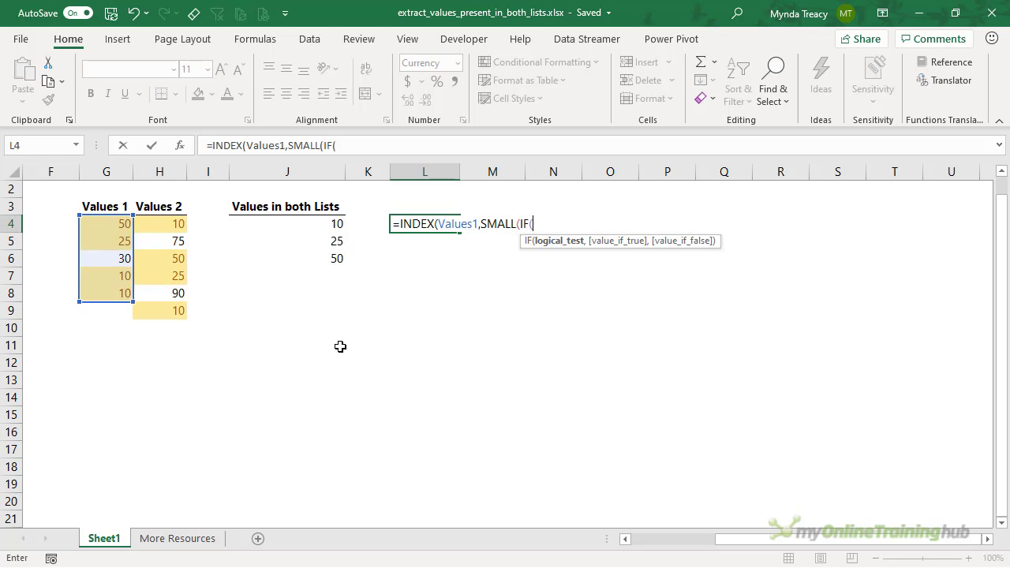
# - Add COUNTIF to the IF test in L4, with Values2 as the range and Values1 as the criteria
pyautogui.write('counti')
pyautogui.press('Tab')
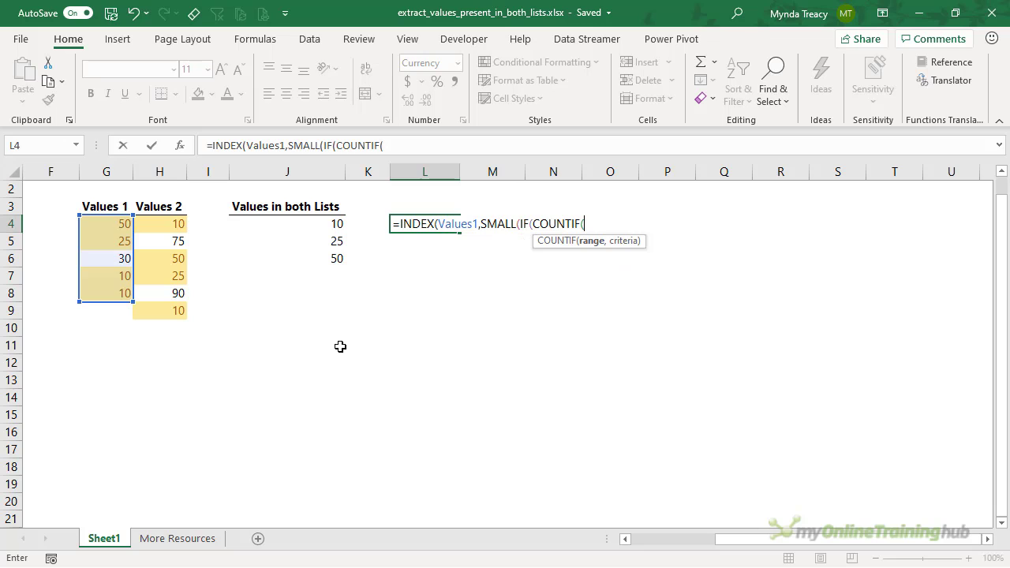
pyautogui.moveTo(171, 223); pyautogui.dragTo(142, 306)
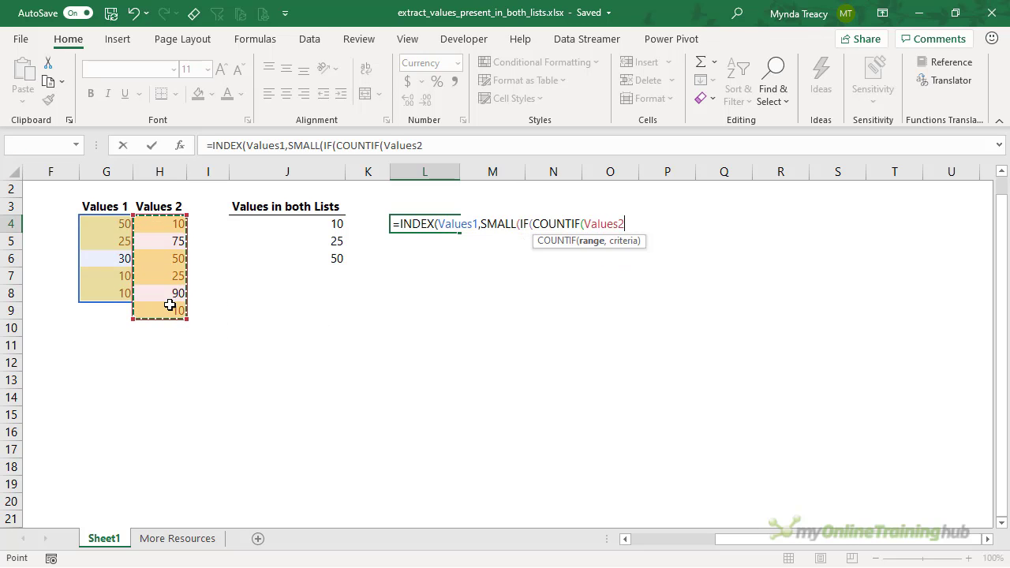
pyautogui.write(',')
pyautogui.moveTo(118, 223); pyautogui.dragTo(124, 292)
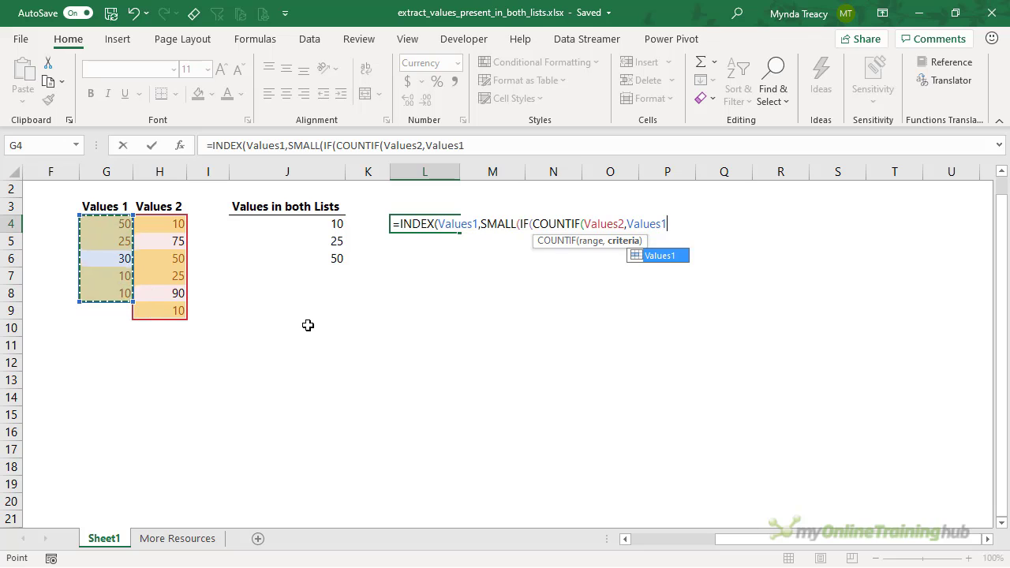
# - Multiply the COUNTIF condition by a NOT(COUNTIF( test that uses L3:L3 as its range
pyautogui.write(')*not')
pyautogui.press('Tab')
pyautogui.write('cou')
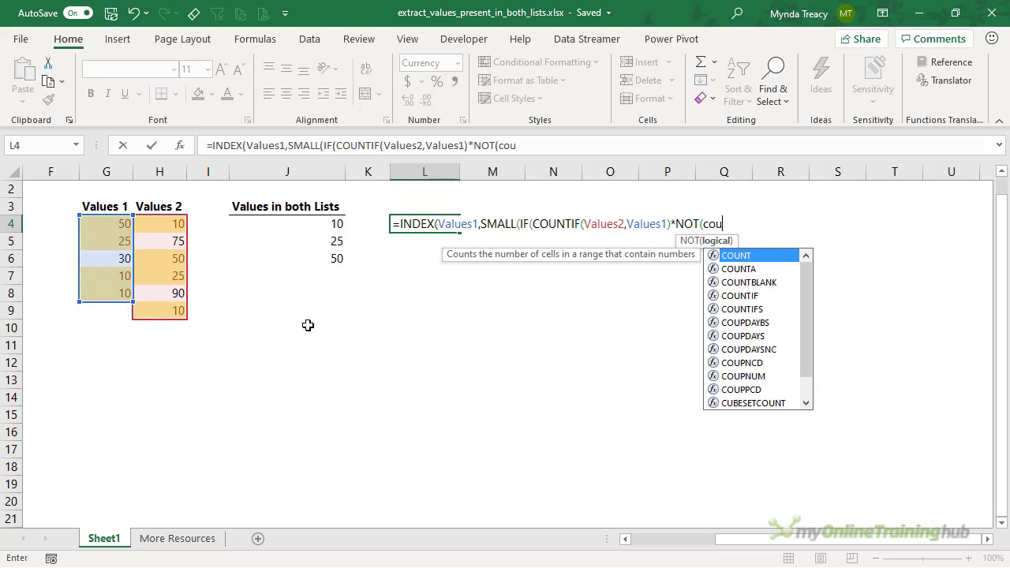
pyautogui.write('ntif')
pyautogui.press('Tab')
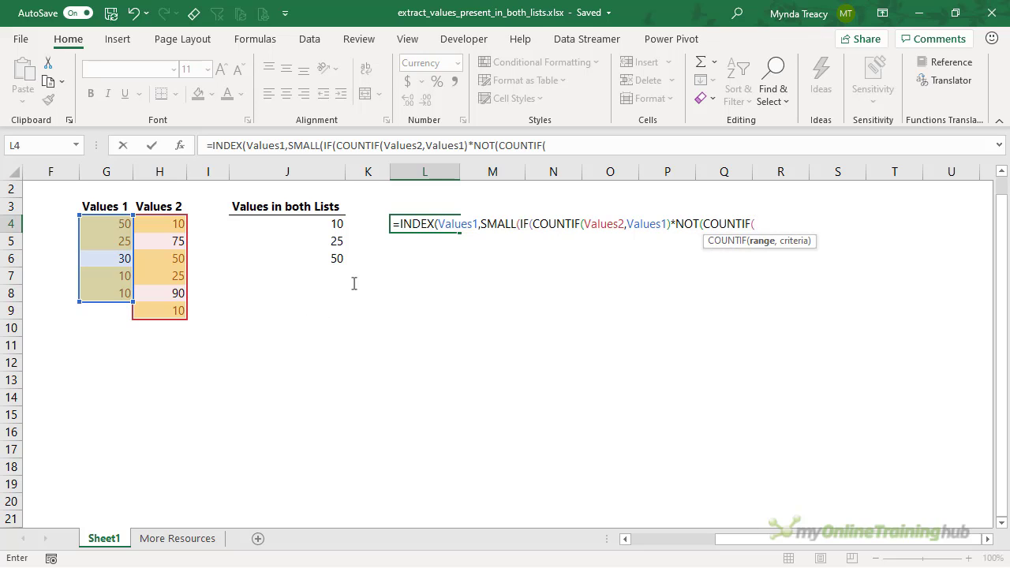
pyautogui.click(429, 210)
pyautogui.keyDown('shift'); pyautogui.click(429, 210); pyautogui.keyUp('shift')
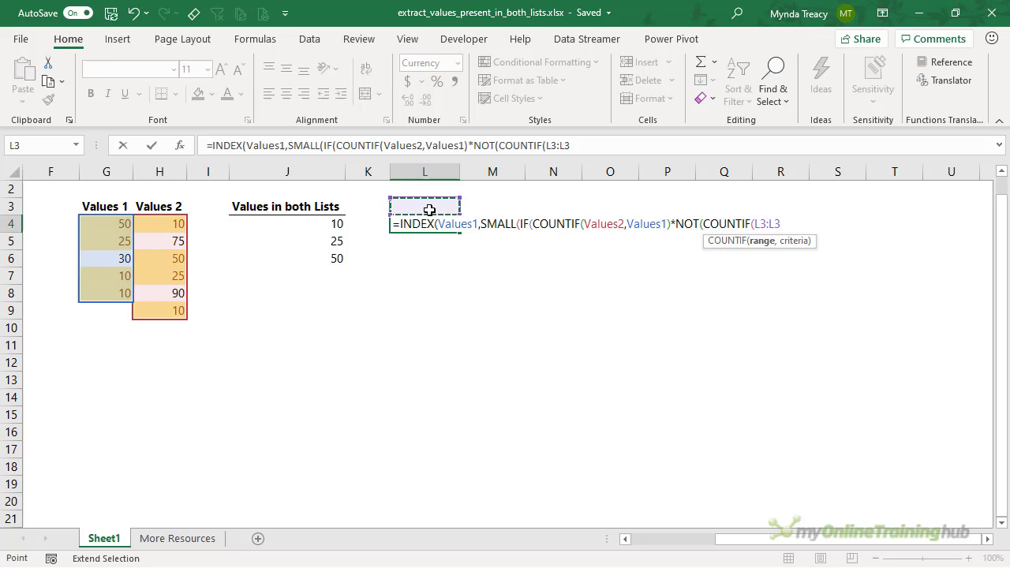
# - Anchor the range's first reference to make it $L$3:L3, and complete that COUNTIF with Values1 as the criteria
pyautogui.doubleClick(551, 146)
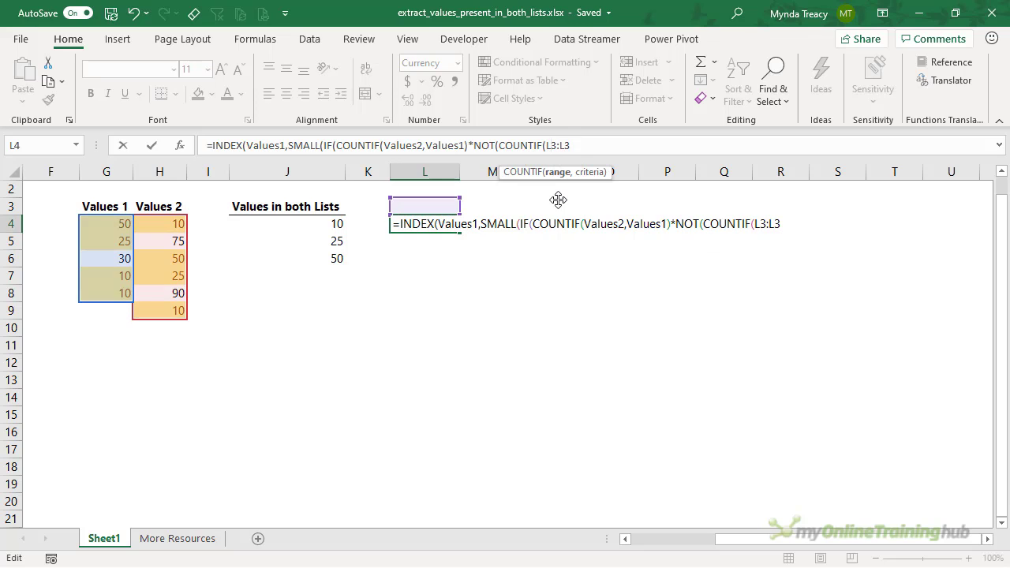
pyautogui.press('F4')
pyautogui.press('End')
pyautogui.write(',')
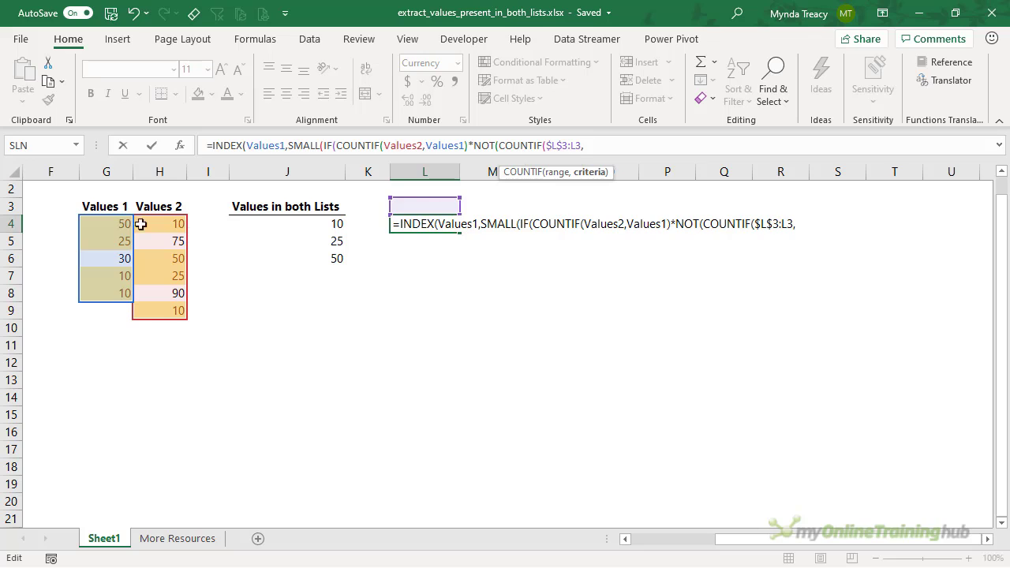
pyautogui.moveTo(113, 224); pyautogui.dragTo(102, 289)
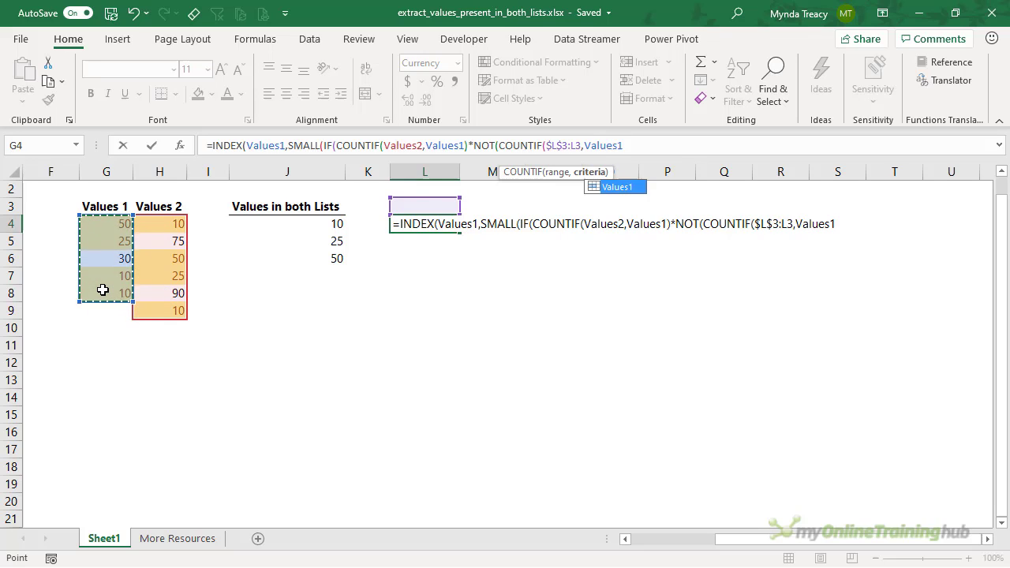
pyautogui.write(')')
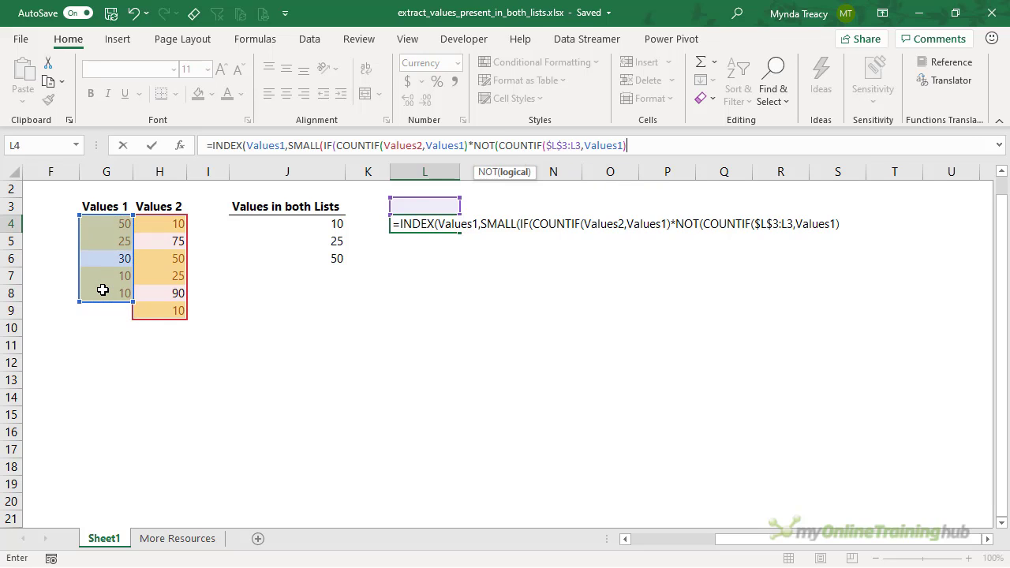
# - Close the NOT condition and start the IF's true value with ROW(Values1)- in the L4 formula
pyautogui.write('),rwo')
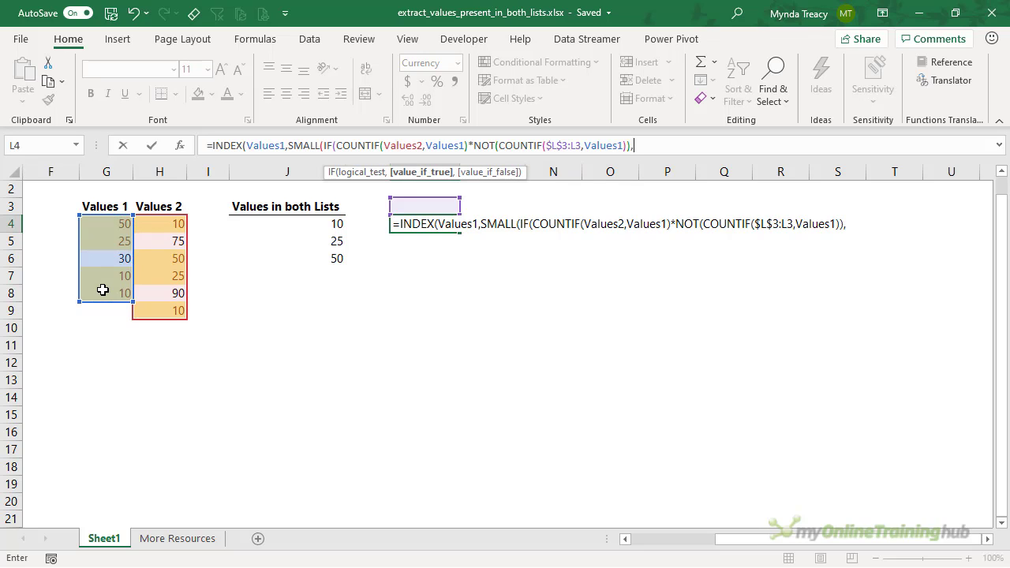
pyautogui.press('BackSpace')
pyautogui.press('BackSpace')
pyautogui.write('ow')
pyautogui.press('Tab')
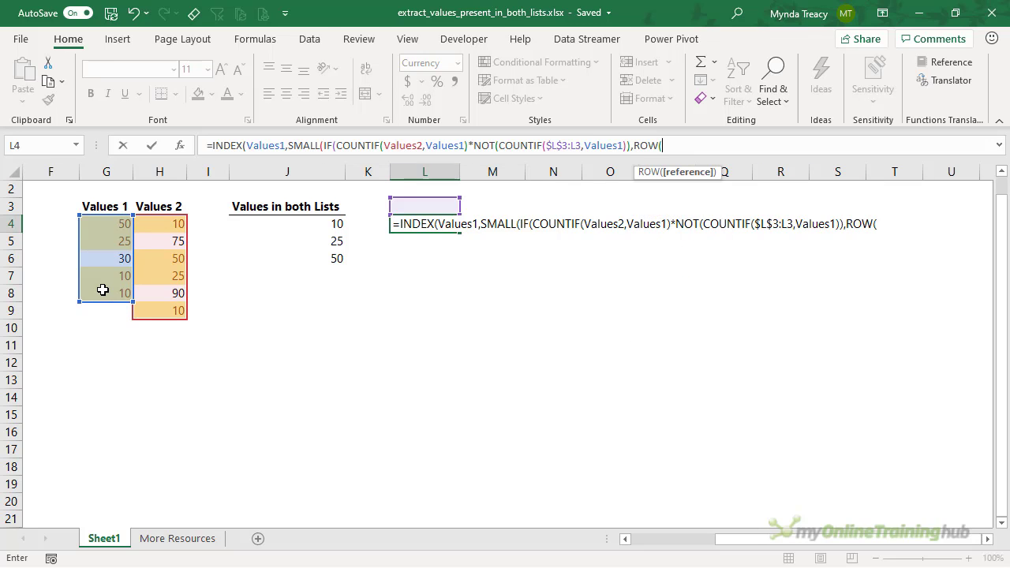
pyautogui.write('val')
pyautogui.press('Down')
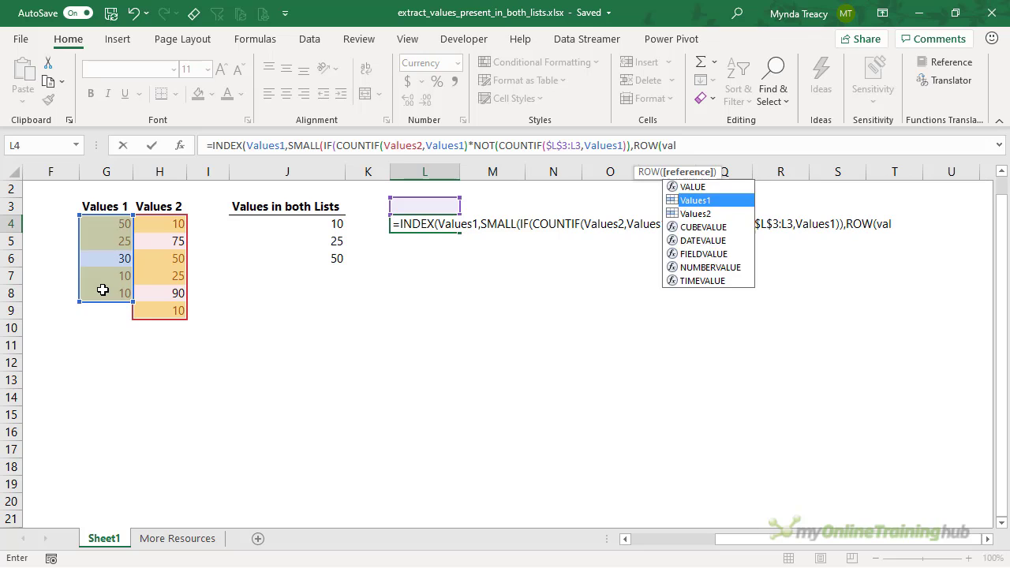
pyautogui.press('Tab')
pyautogui.write(')-')
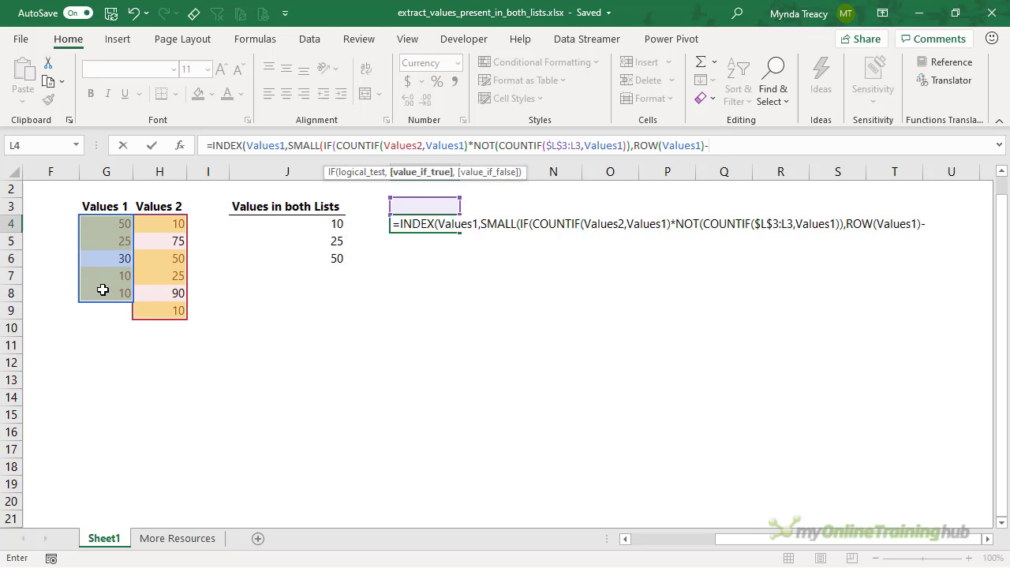
# - Subtract MIN(ROW(Values1)) in the IF's true value to get relative row positions
pyautogui.write('min')
pyautogui.press('Tab')
pyautogui.write('row')
pyautogui.press('Tab')
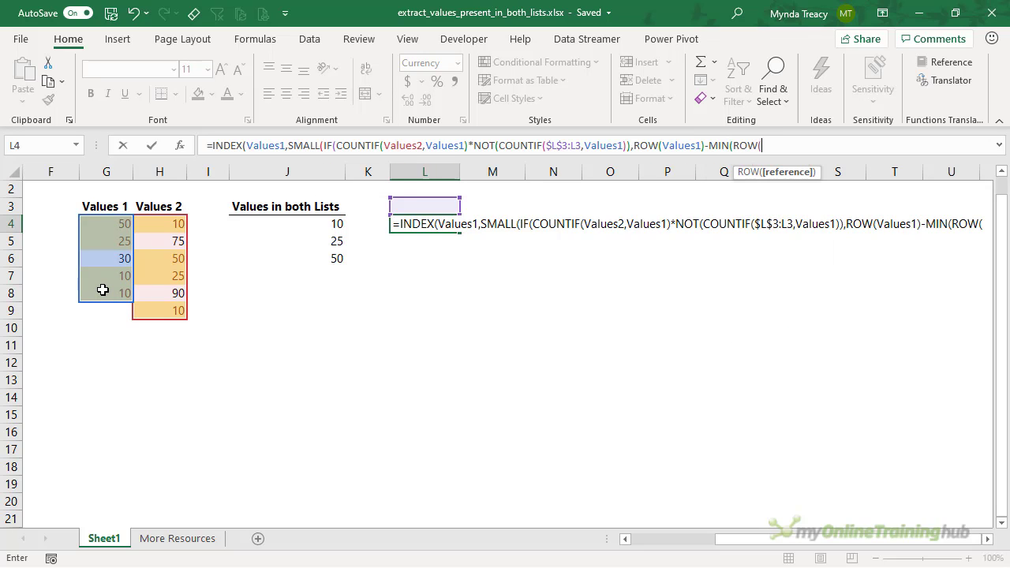
pyautogui.write('val')
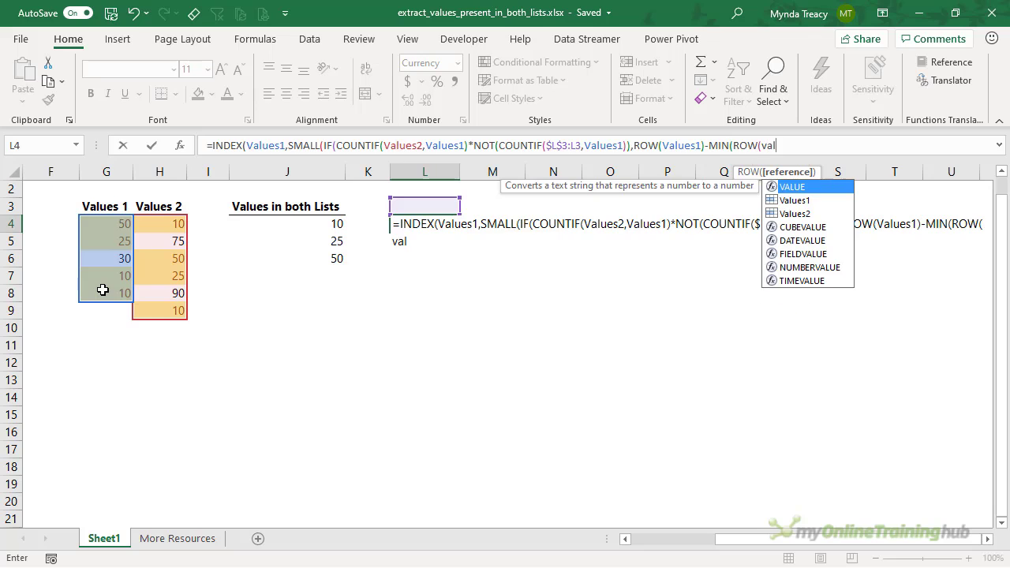
pyautogui.press('Down')
pyautogui.press('Tab')
pyautogui.write('))')
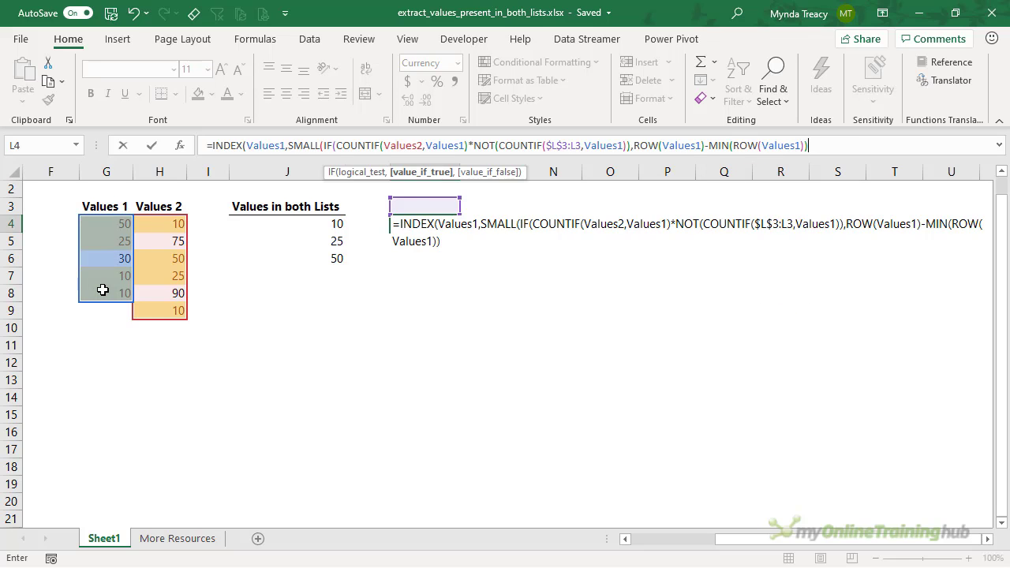
# - Add +1 to the IF's true value, return "" when false, and close SMALL with a k of 1
pyautogui.write('+1,""')
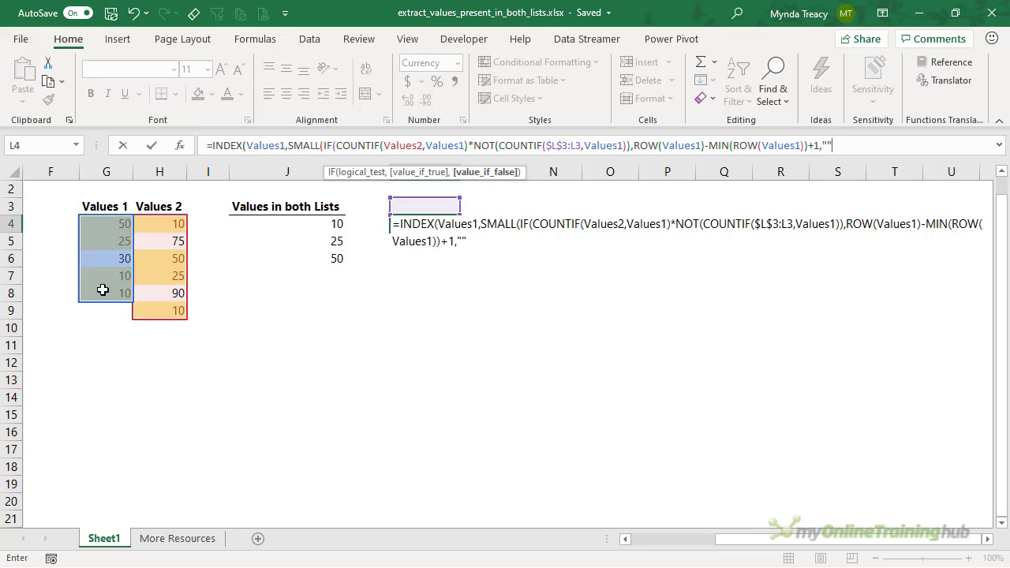
pyautogui.write(')')
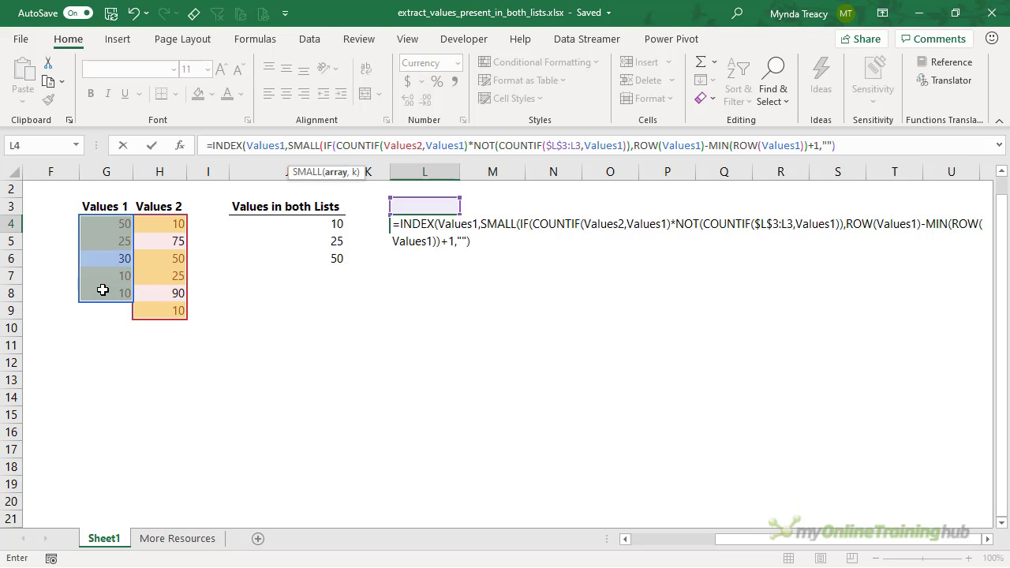
pyautogui.write(',1)')
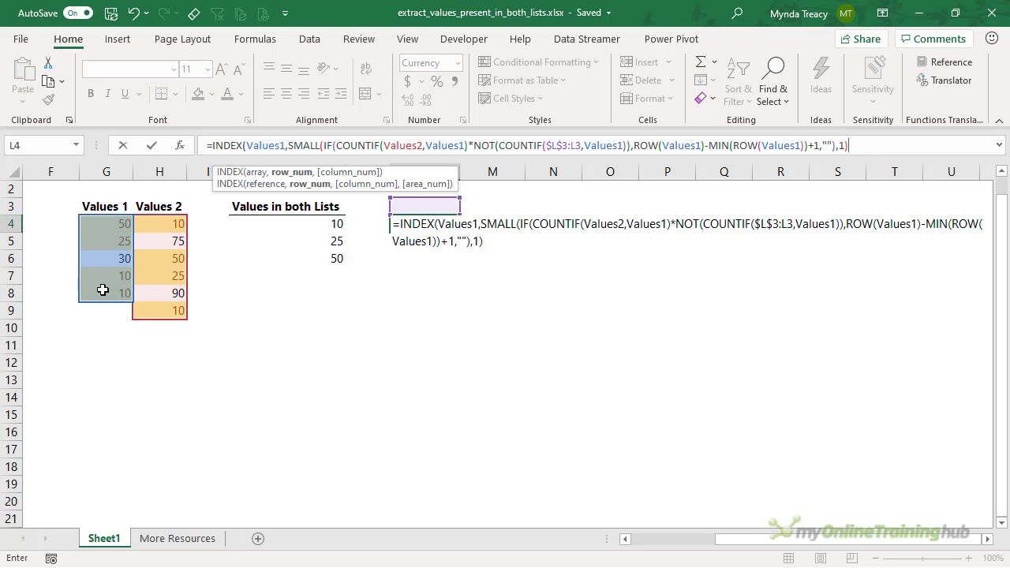
# - Close the INDEX function, enter L4 as an array formula, and set the cell's number format to General
pyautogui.write(')')
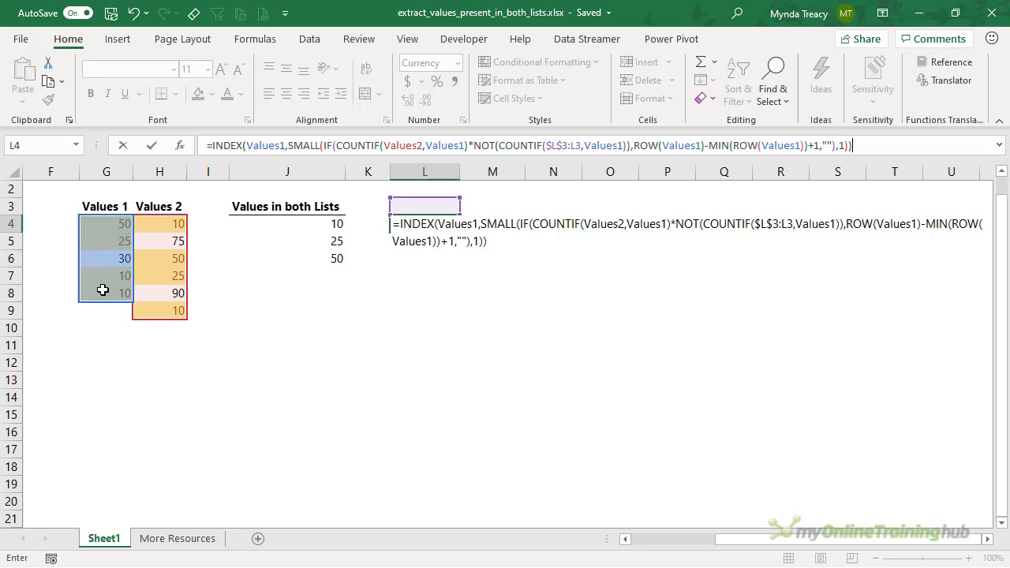
pyautogui.hotkey('ctrl', 'shift', 'Return')
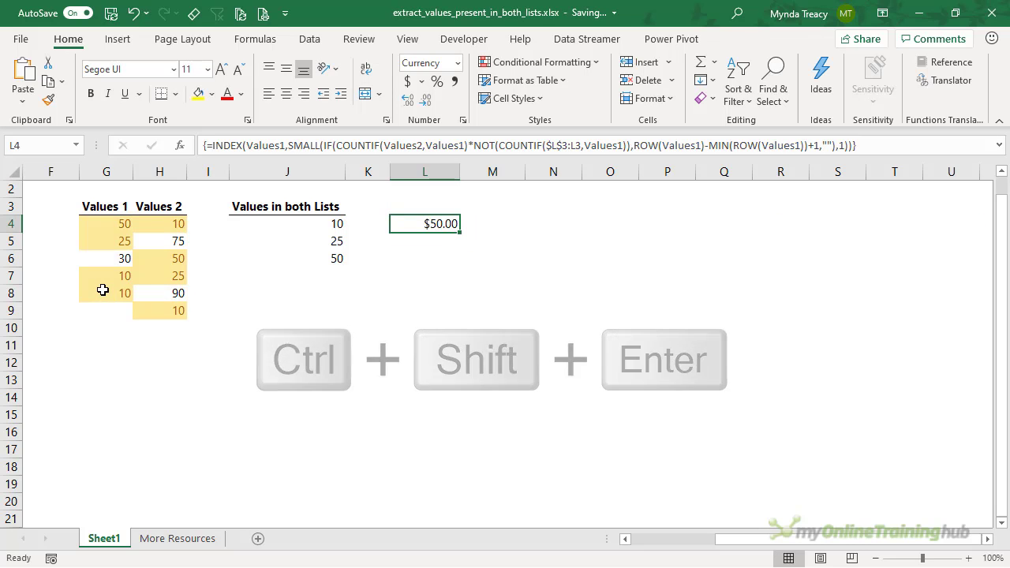
pyautogui.click(457, 64)
pyautogui.click(447, 98)
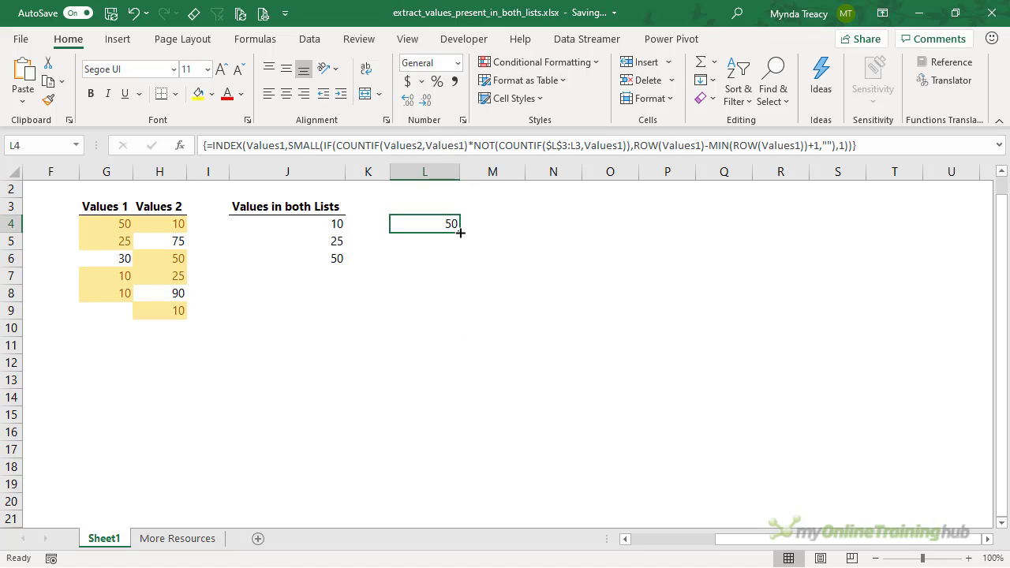
# - Fill the L4 array formula down through L7, and clear the surplus formula in L7
pyautogui.moveTo(459, 233); pyautogui.dragTo(454, 278)
pyautogui.click(449, 275)
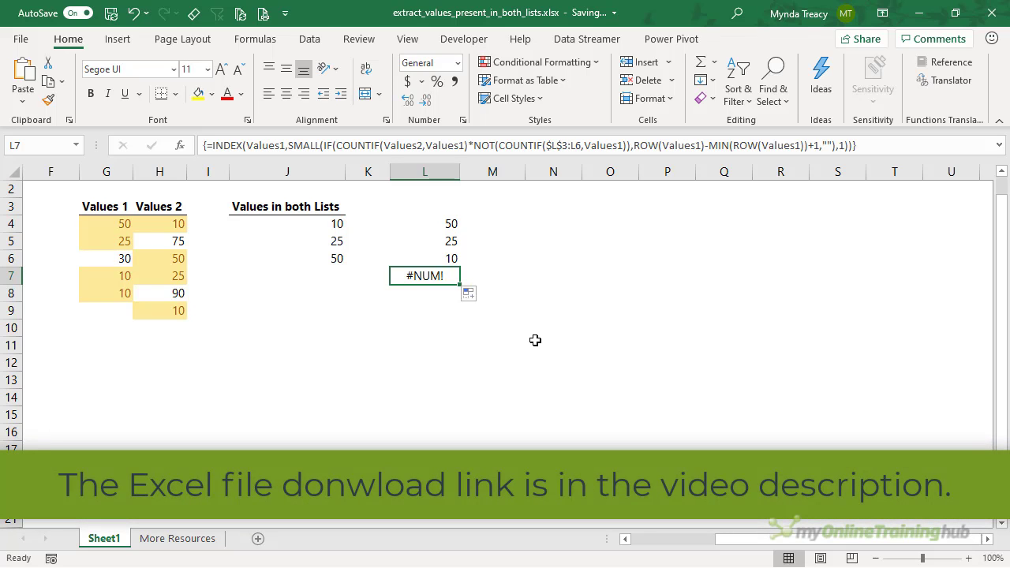
pyautogui.press('Delete')
# - Review the array formula in L4 against the SORT, UNIQUE and FILTER formula in J4
pyautogui.press('Up')
pyautogui.press('Up')
pyautogui.press('Up')
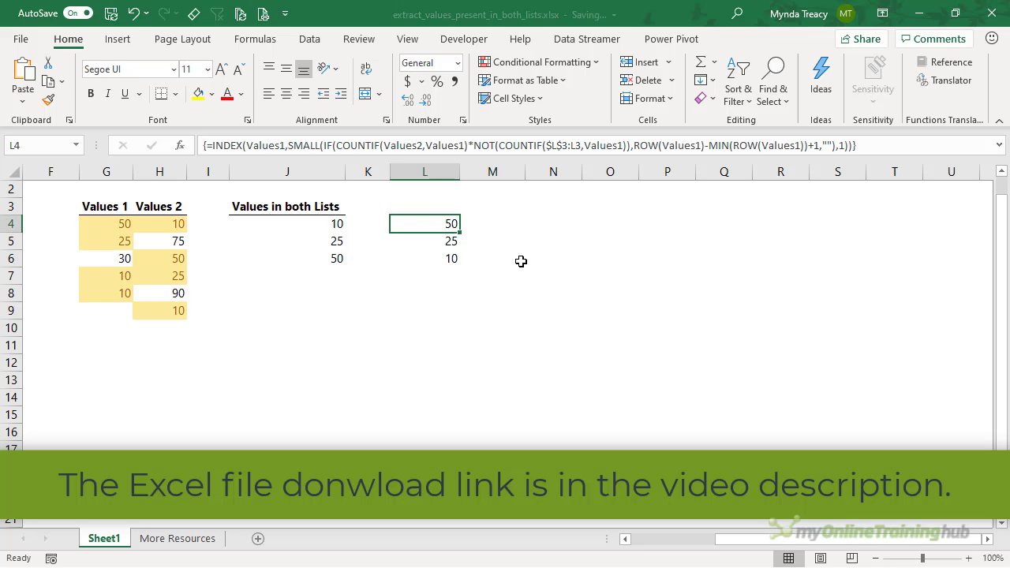
pyautogui.click(305, 236)
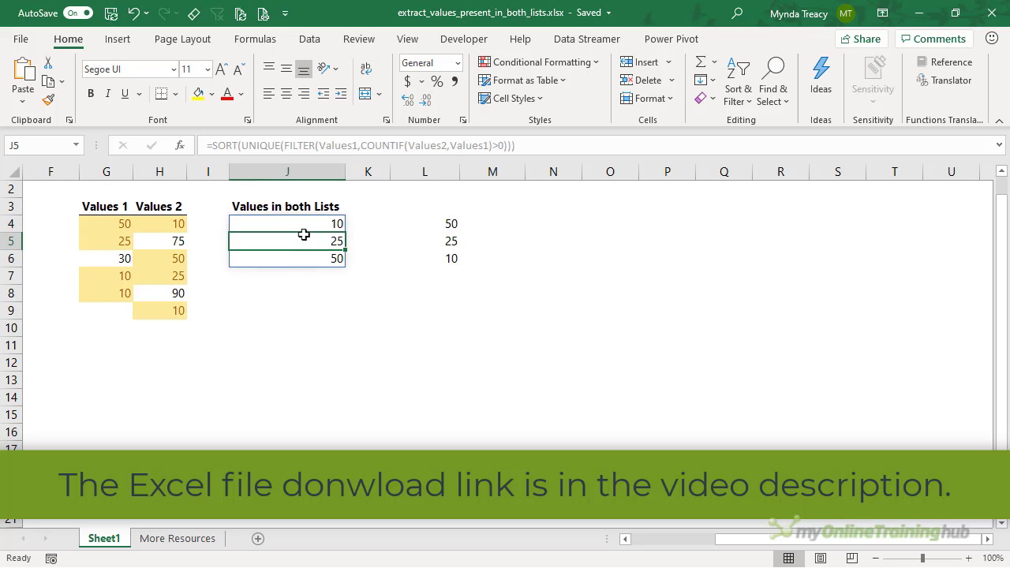
pyautogui.click(293, 224)
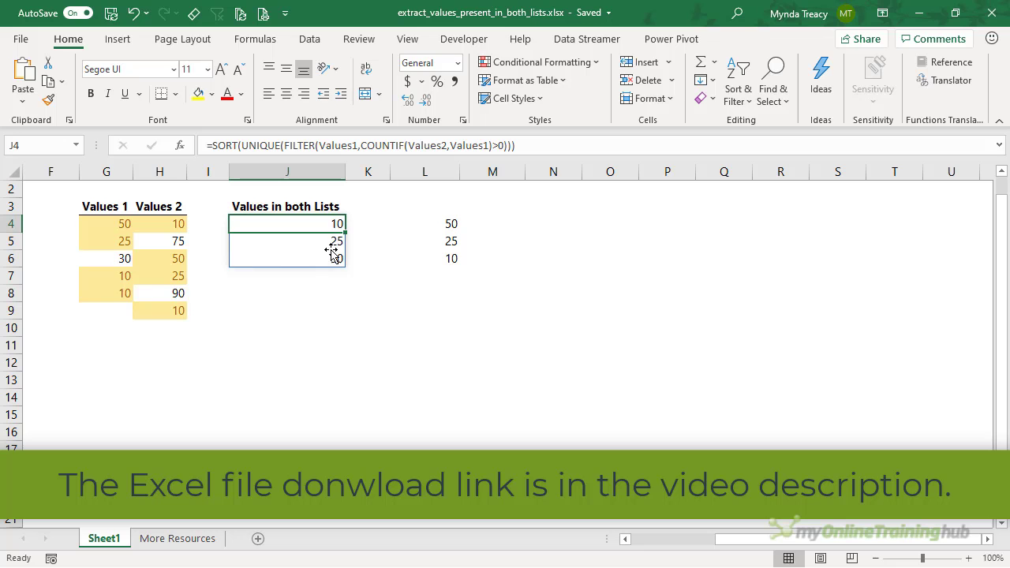